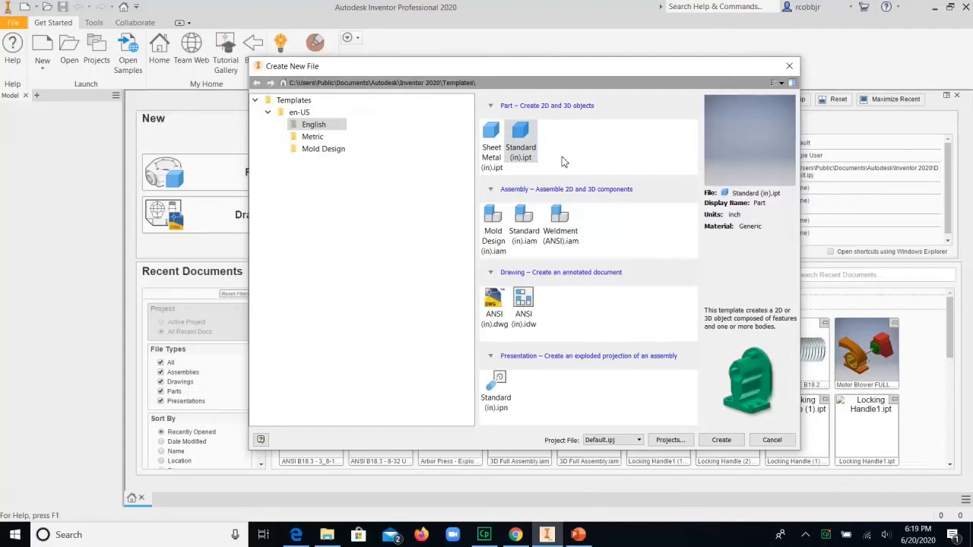
Step: Create a new part from the English Standard (in).ipt template
click(524, 135)
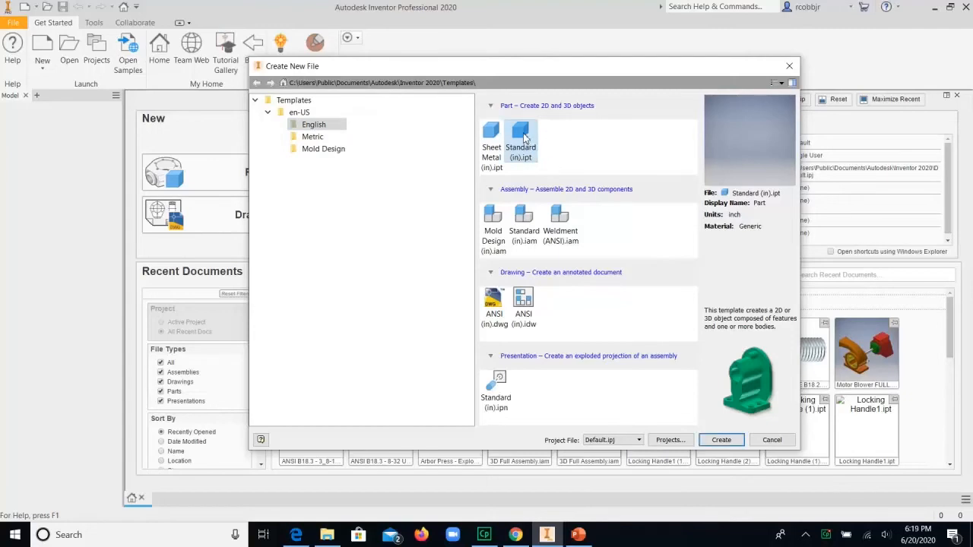
click(721, 439)
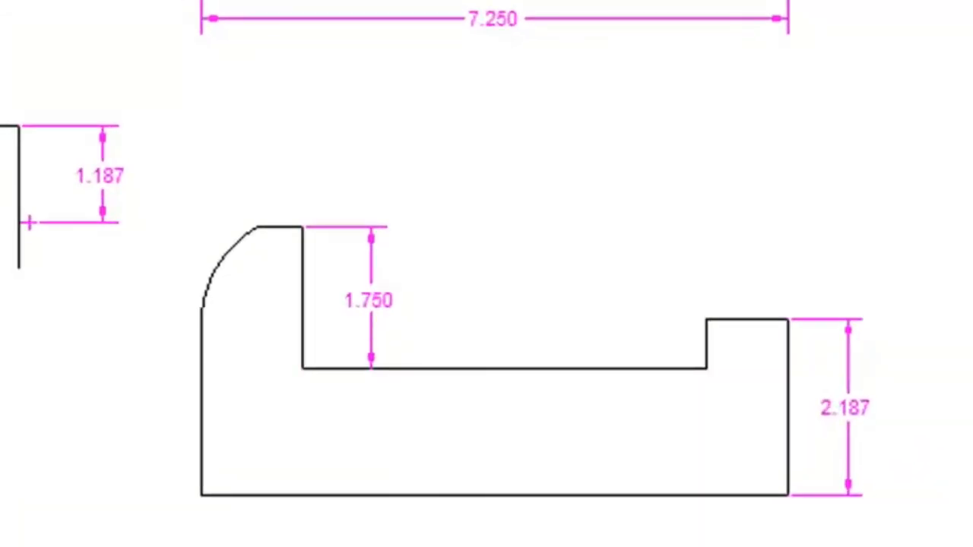
Step: Mark a vertical and a horizontal axis line beside the front view on the reference drawing slide
drag(162, 275, 155, 538)
mouse_move(154, 486)
mouse_down()
mouse_move(582, 490)
mouse_move(888, 466)
mouse_up()
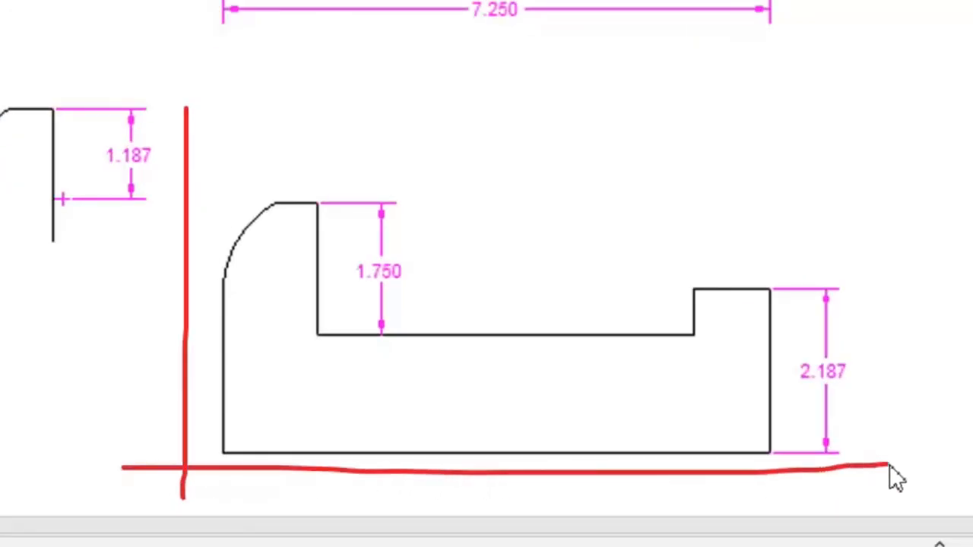
mouse_move(935, 439)
mouse_down()
mouse_move(911, 466)
mouse_move(943, 461)
mouse_up()
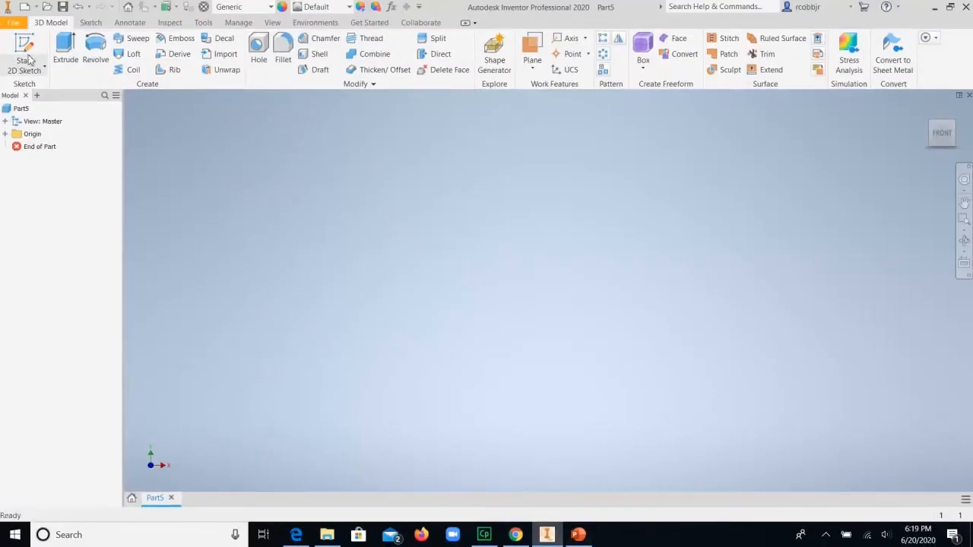
Step: Start a 2D sketch on the XY plane of the new part
click(23, 48)
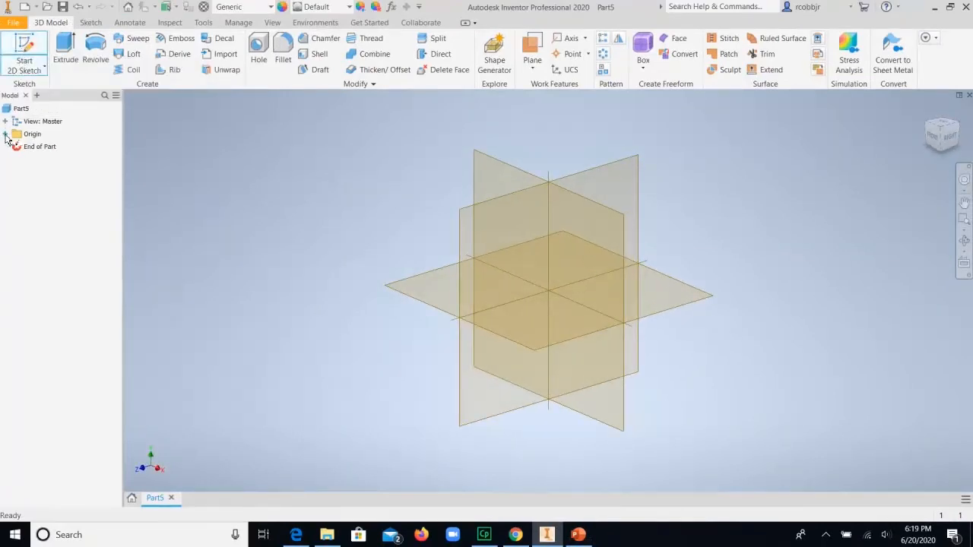
click(5, 135)
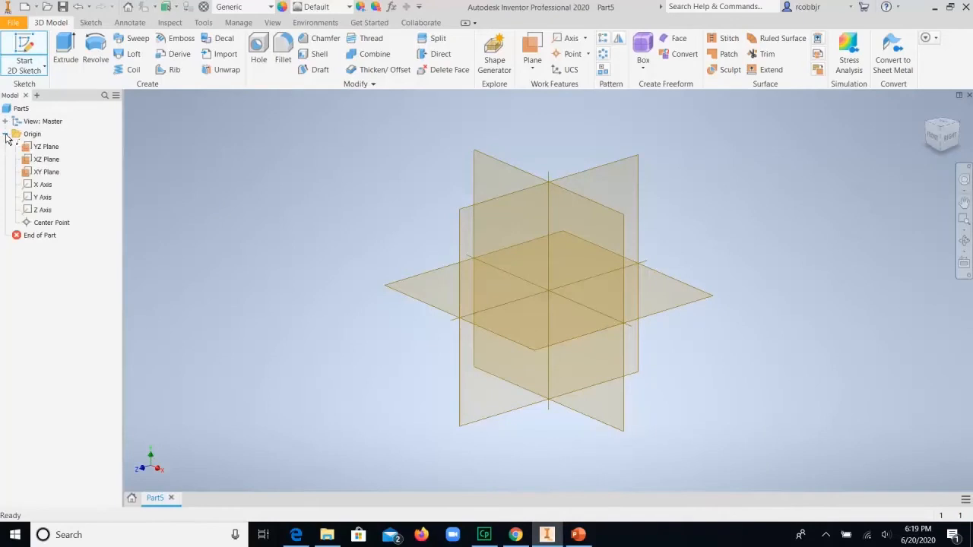
click(44, 173)
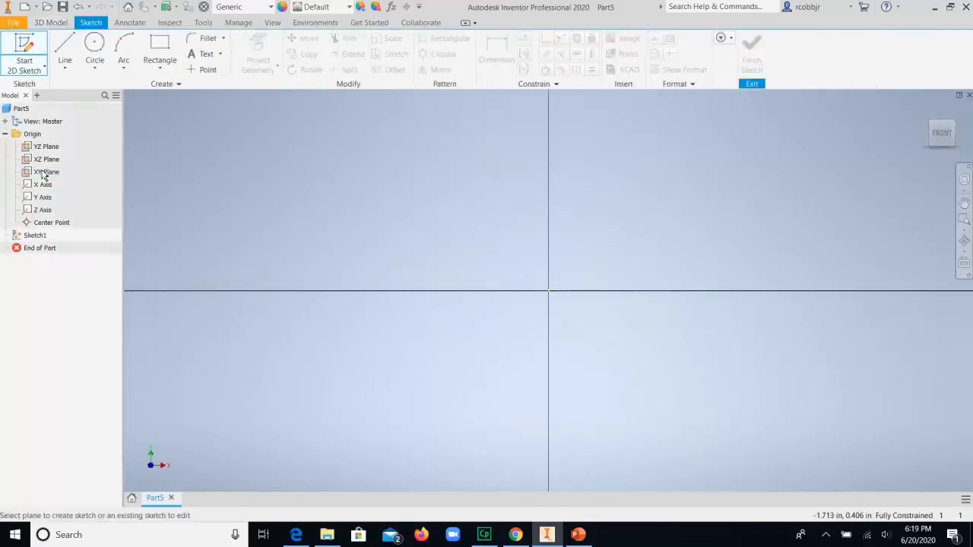
Step: Sketch a closed eight-sided U-shaped profile with a taller left leg, about 15 in wide and 7 in tall, above and right of the origin
click(964, 203)
drag(543, 346, 309, 491)
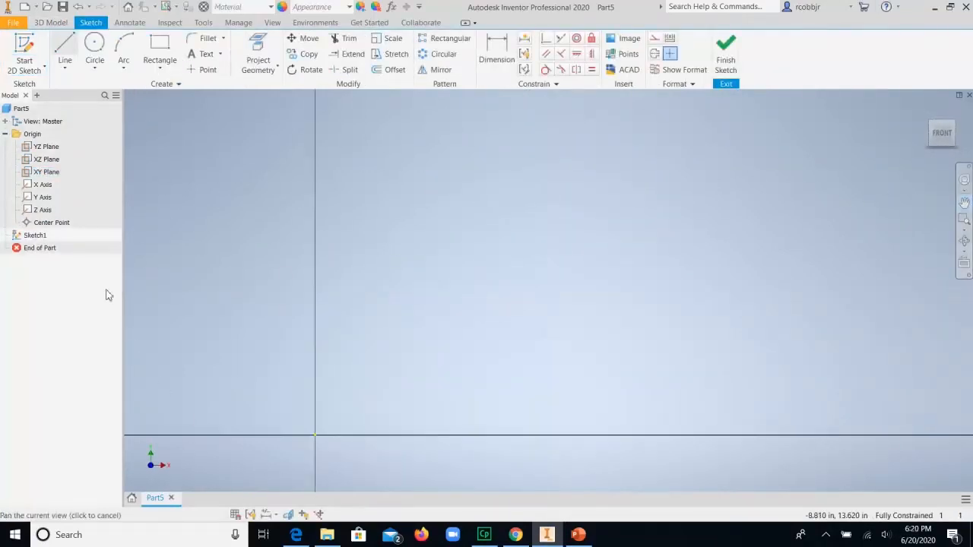
click(64, 47)
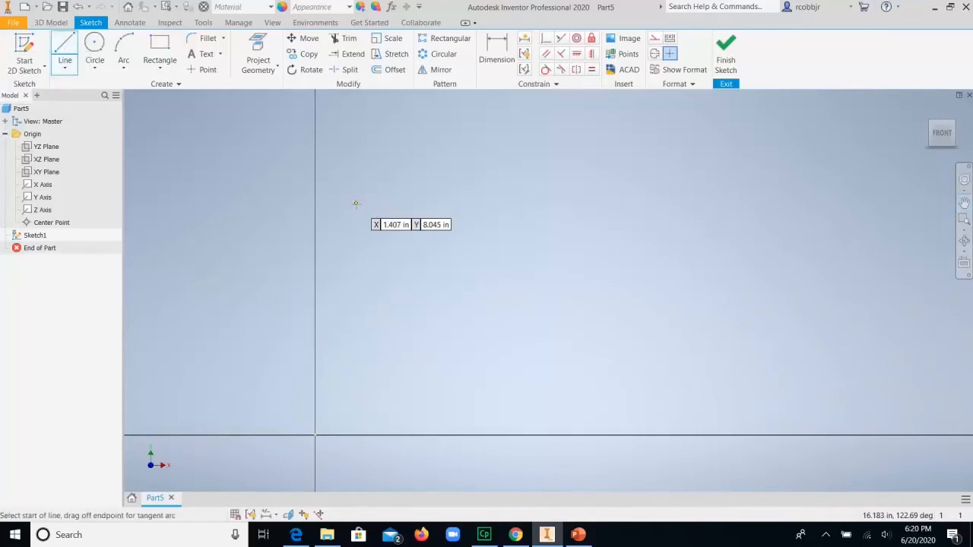
click(365, 379)
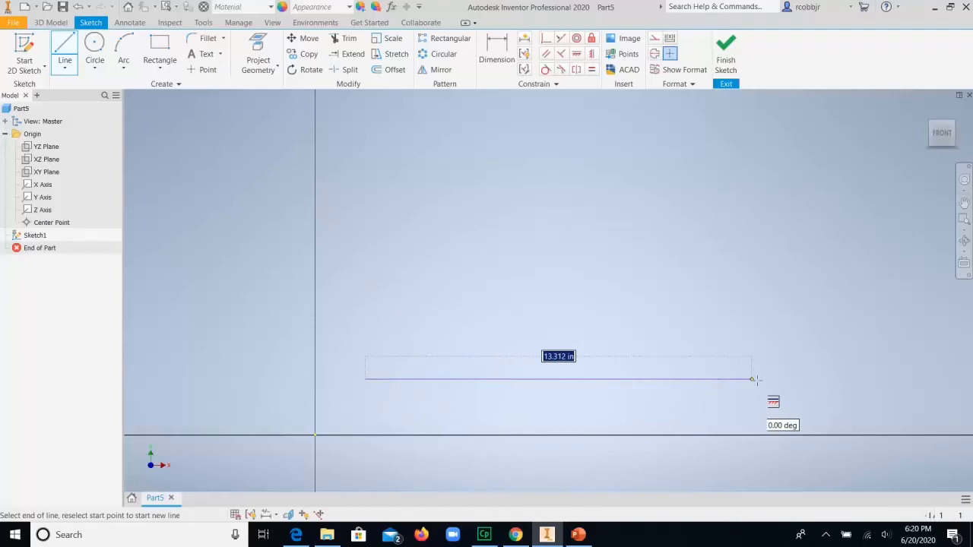
click(798, 380)
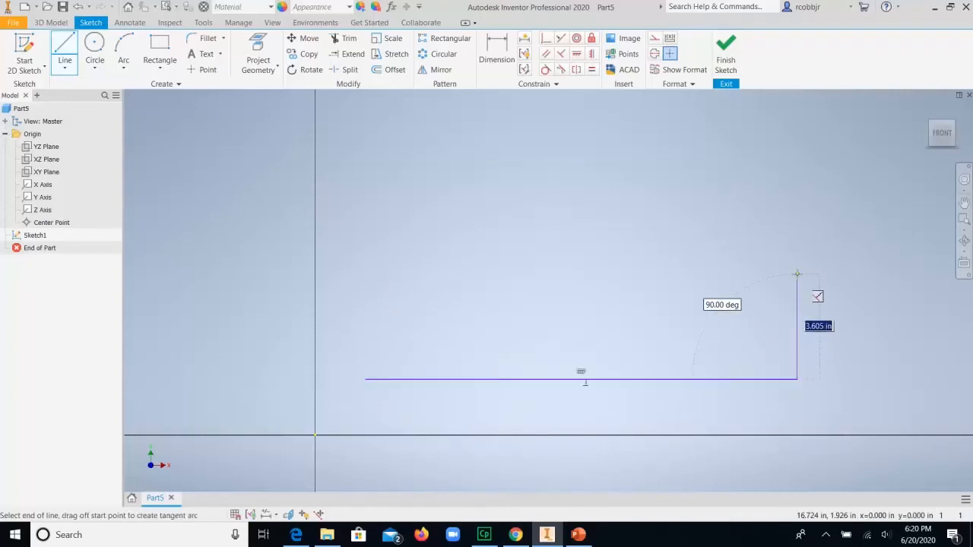
click(797, 277)
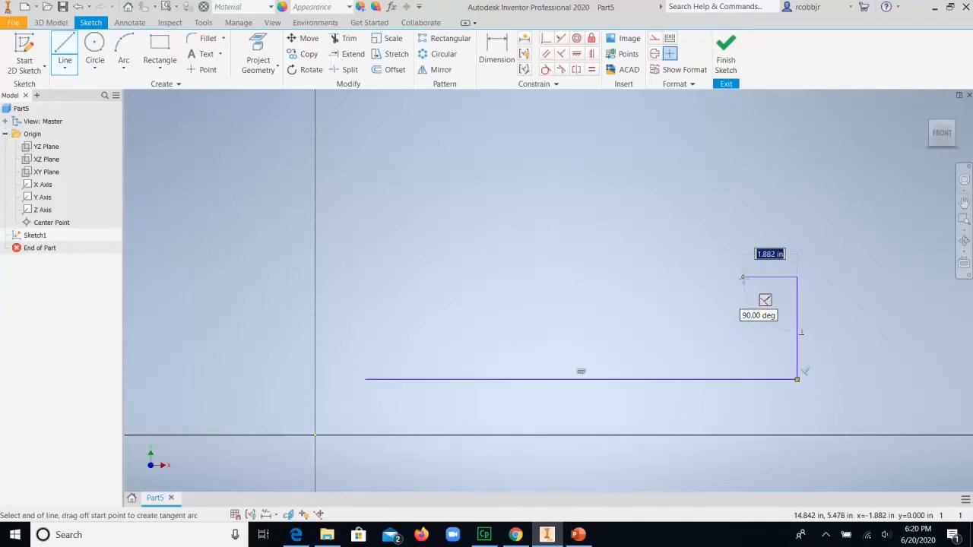
click(743, 324)
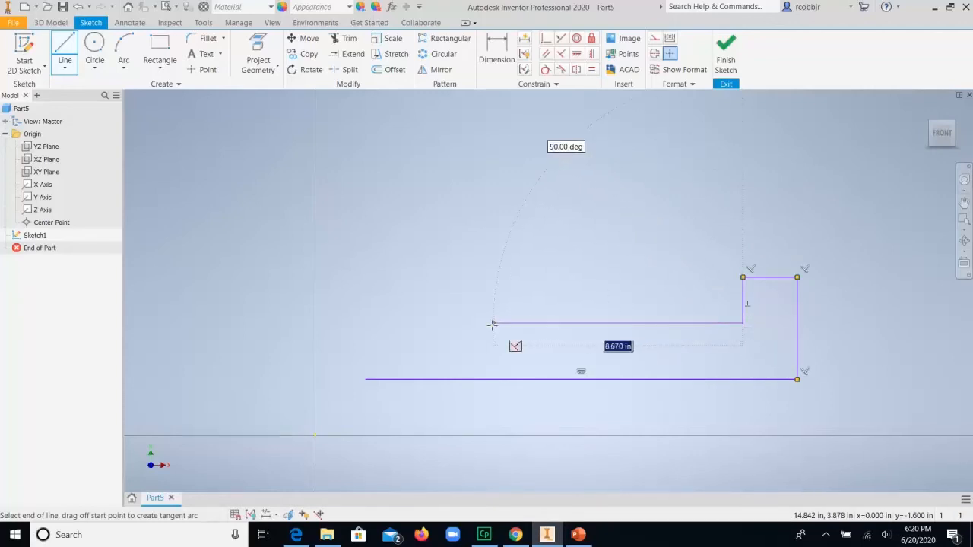
click(458, 323)
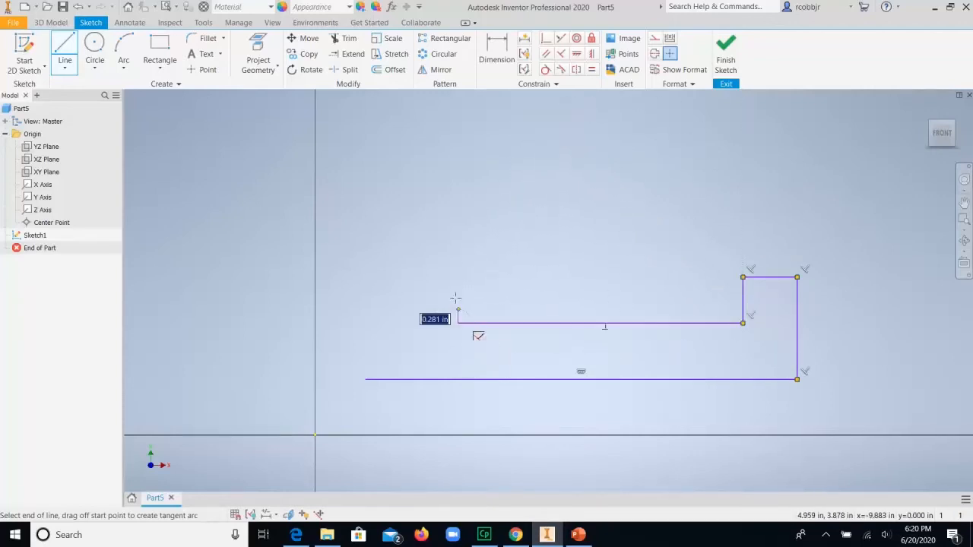
click(458, 180)
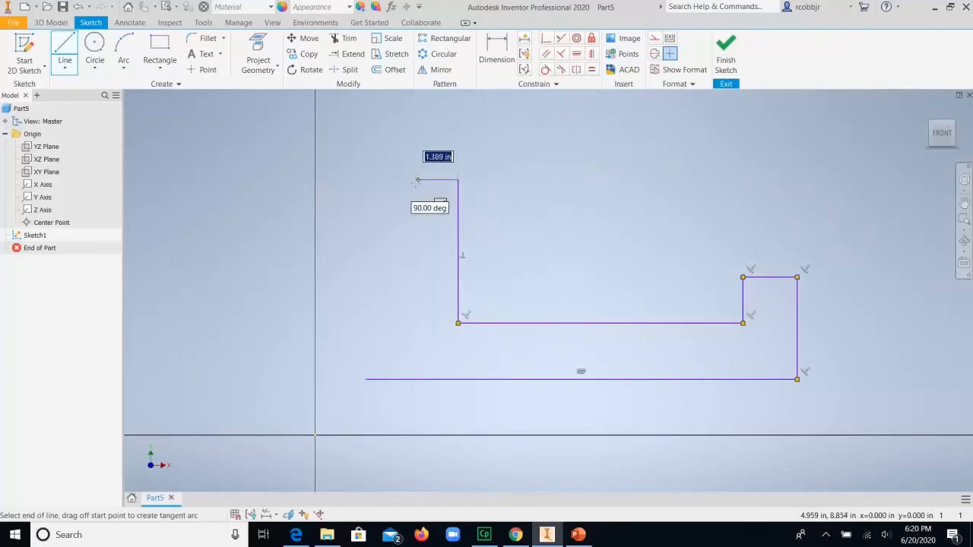
click(364, 180)
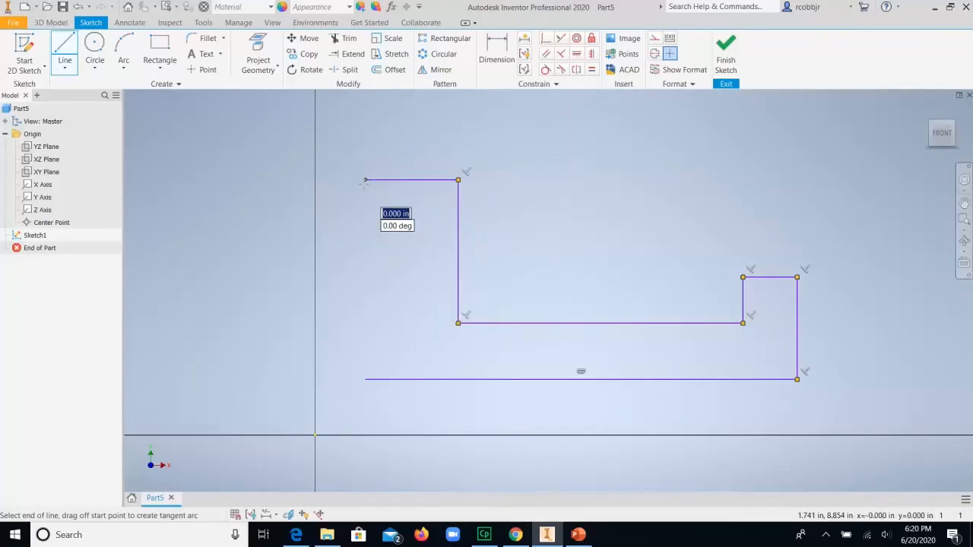
click(366, 380)
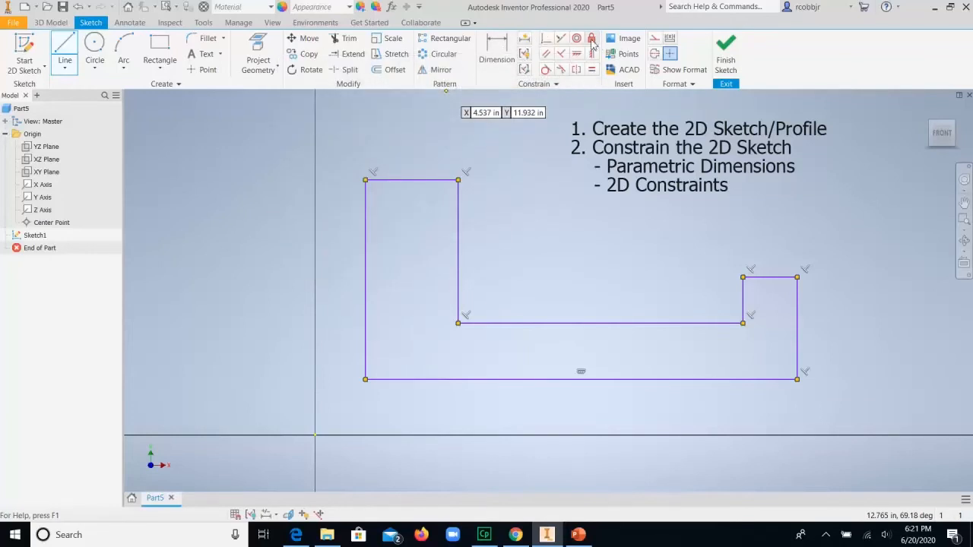
Step: Switch to the reference drawing in PowerPoint and mark the front view's bottom edge and its overall length dimension
click(578, 535)
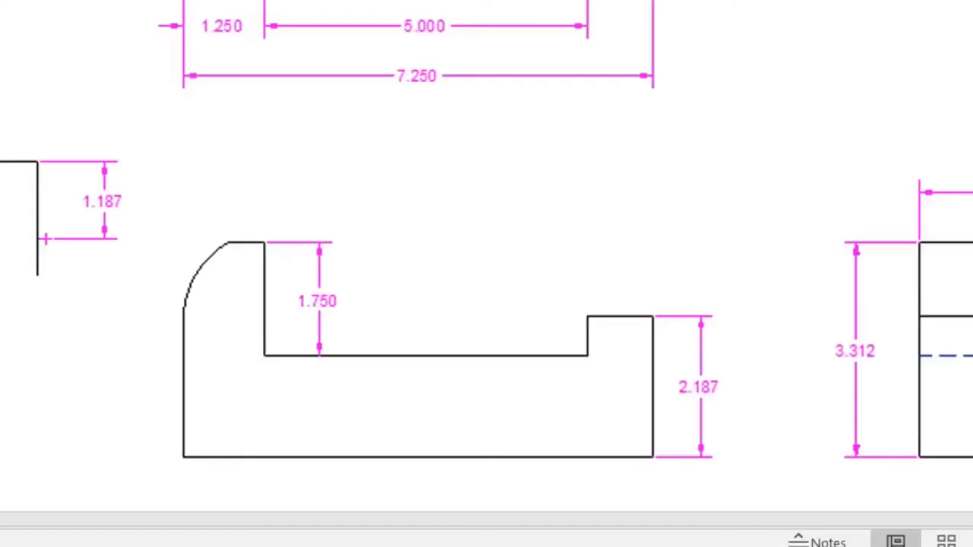
drag(183, 458, 652, 461)
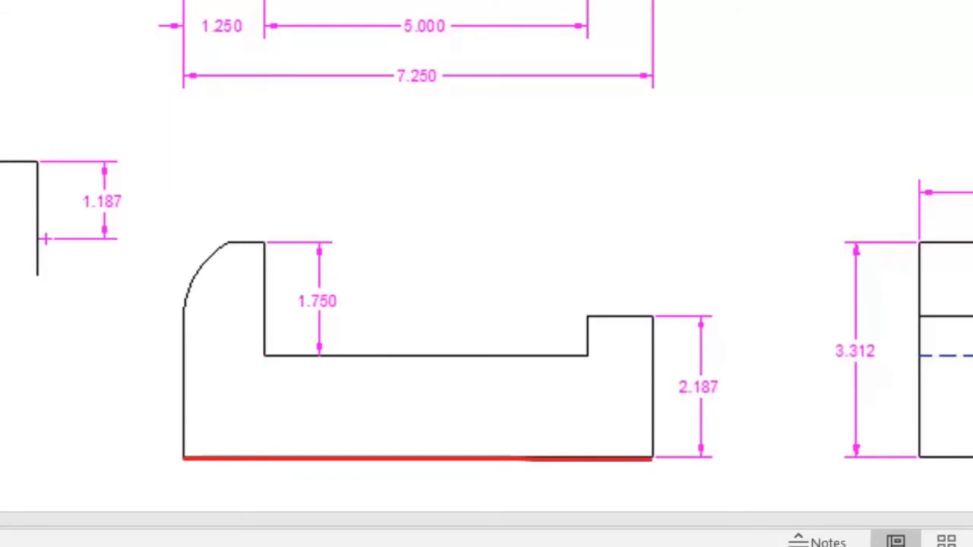
mouse_move(435, 55)
mouse_down()
mouse_move(396, 64)
mouse_move(437, 99)
mouse_move(464, 76)
mouse_move(430, 55)
mouse_up()
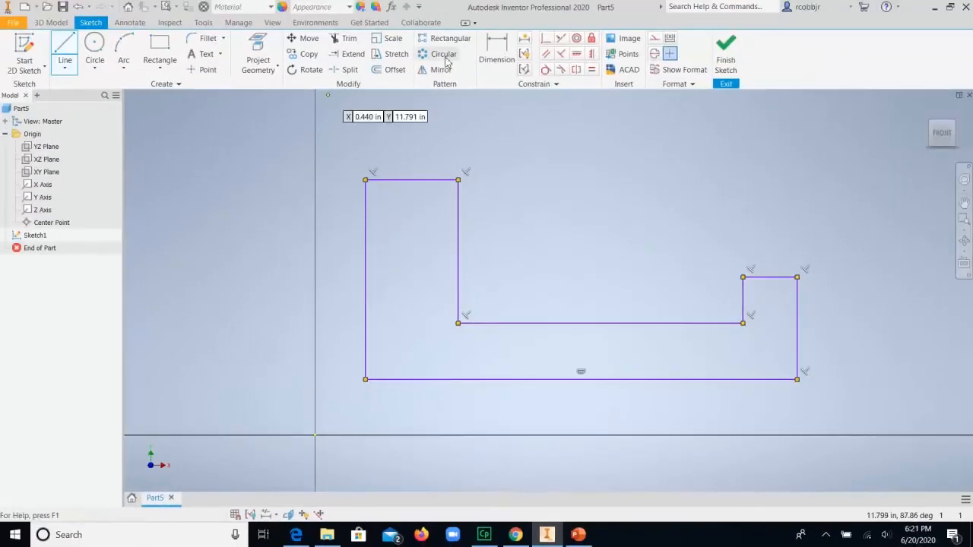
Step: In Inventor, dimension the bottom edge of the sketched profile at 7.25 in
click(497, 52)
click(574, 380)
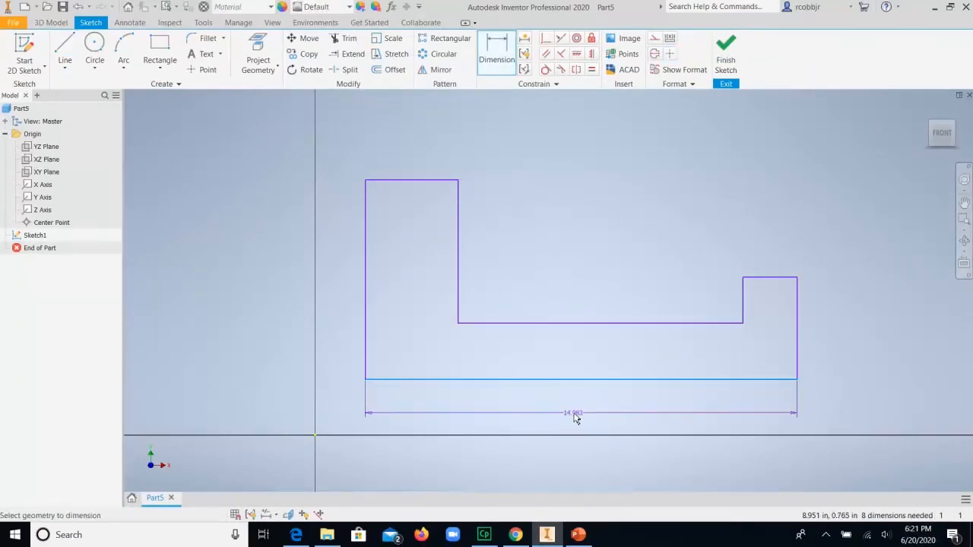
click(579, 413)
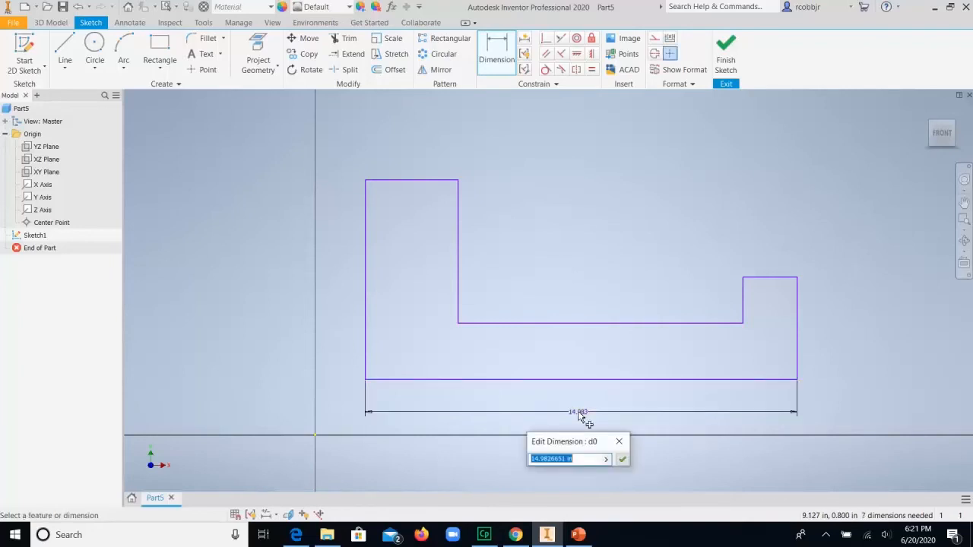
text(7.25)
key(Return)
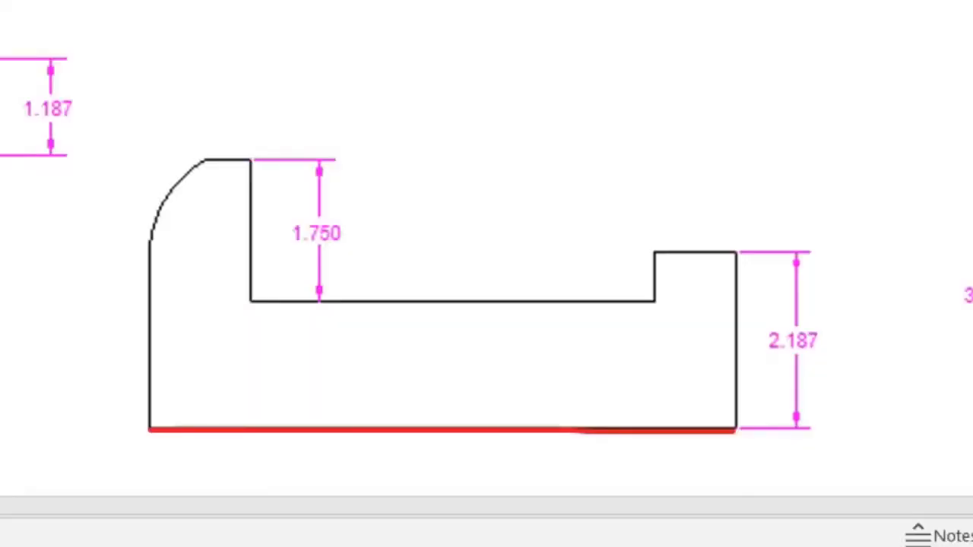
Step: Mark the front view's right edge and height dimension on the reference drawing, and dimension the sketch's right edge at 2.187 in
drag(737, 431, 737, 253)
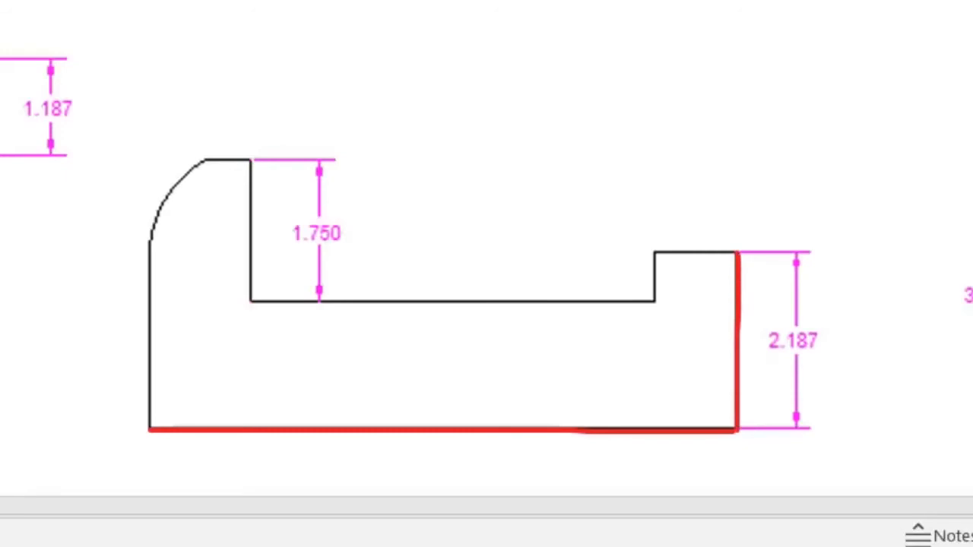
drag(839, 315, 827, 303)
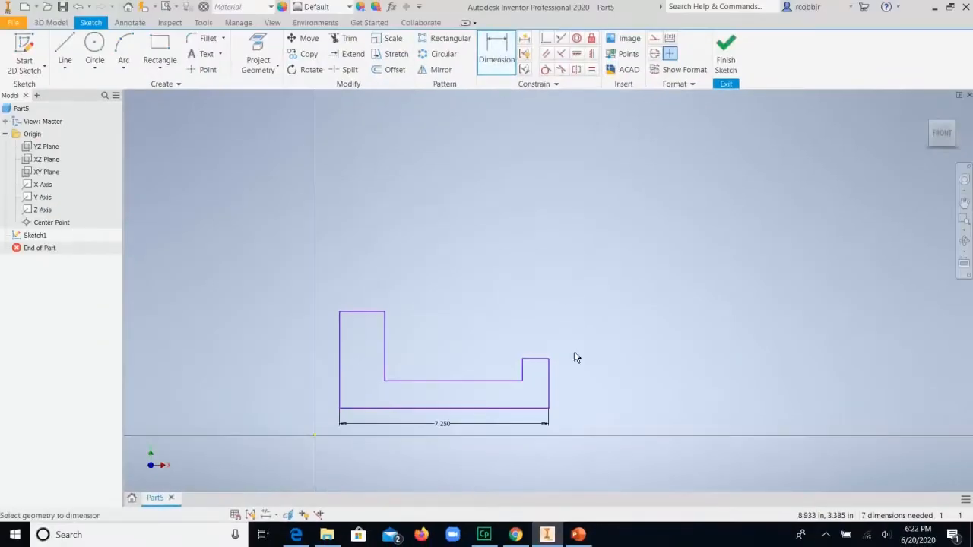
click(549, 386)
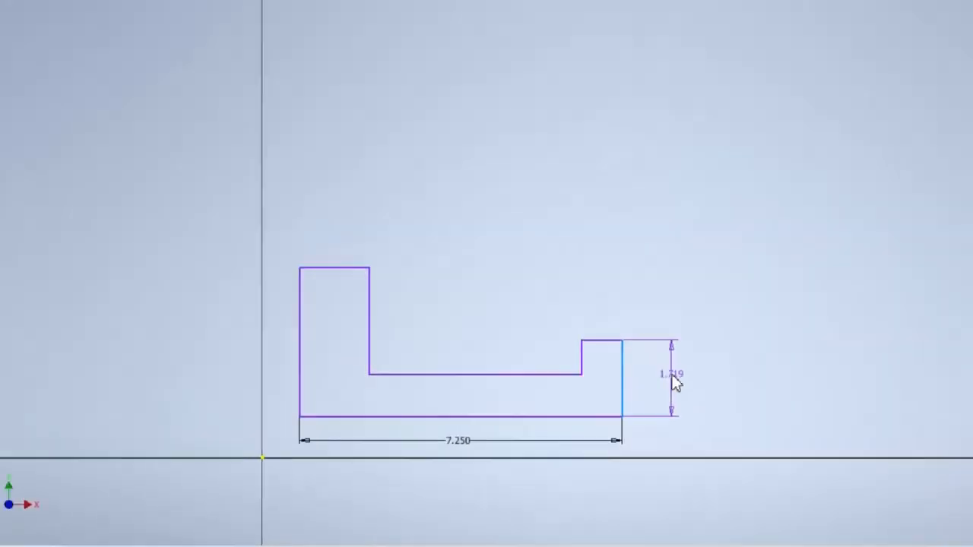
click(595, 206)
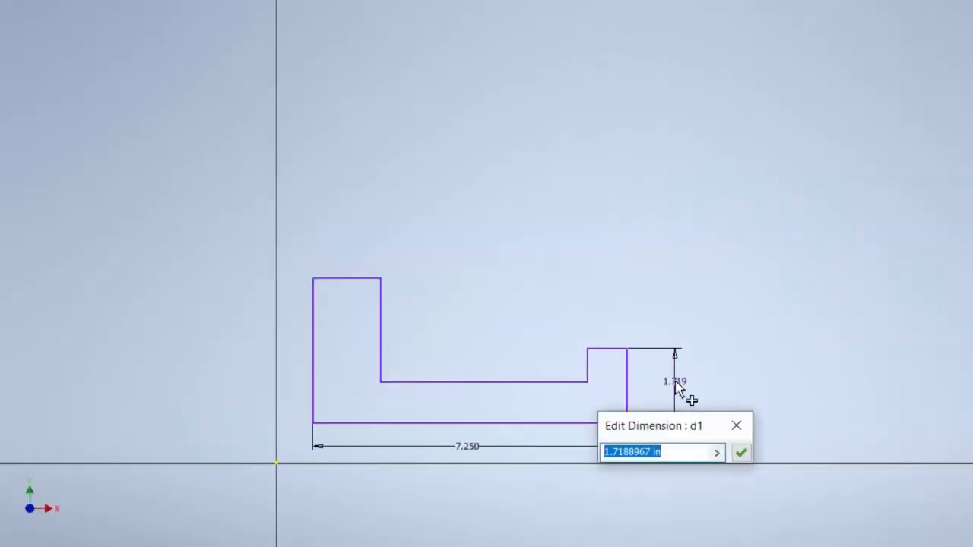
text(2.187)
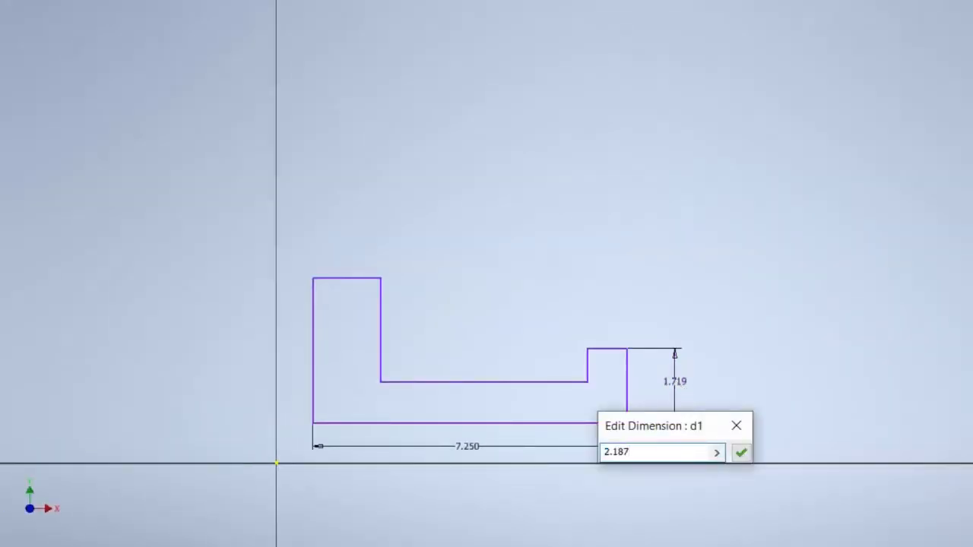
key(Return)
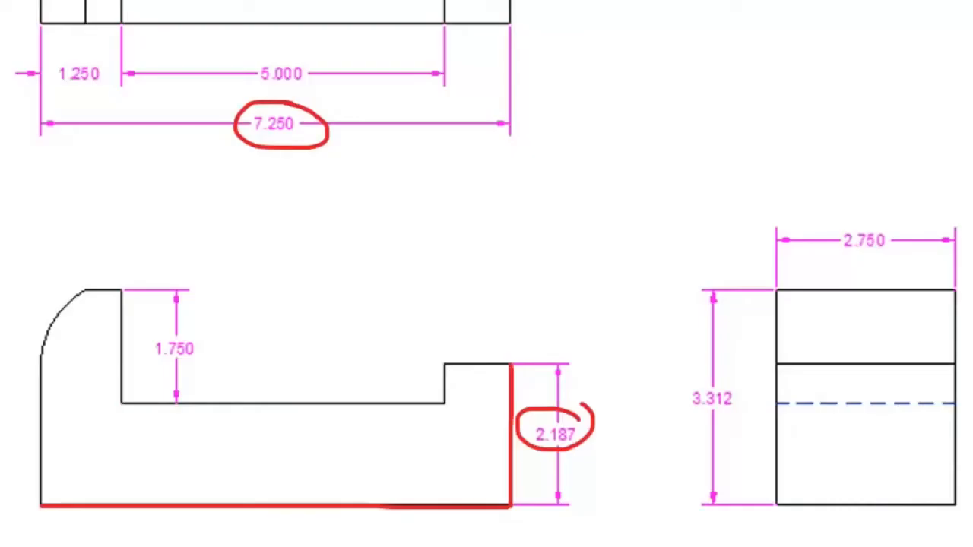
Step: Mark the front view's left edge and the overall height on the reference drawing, and dimension the sketch's left edge at 3.312 in
drag(42, 504, 43, 280)
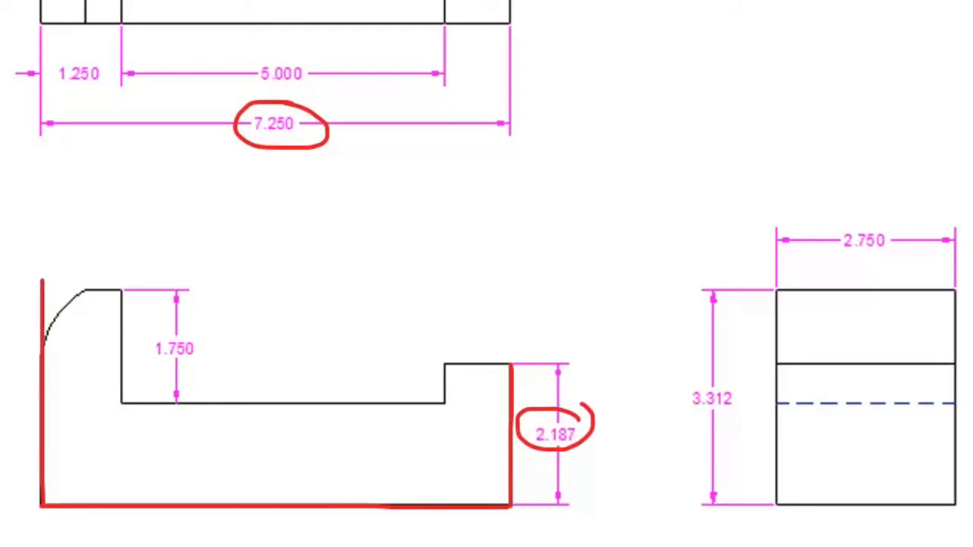
mouse_move(738, 374)
mouse_down()
mouse_move(669, 408)
mouse_move(731, 420)
mouse_move(743, 380)
mouse_up()
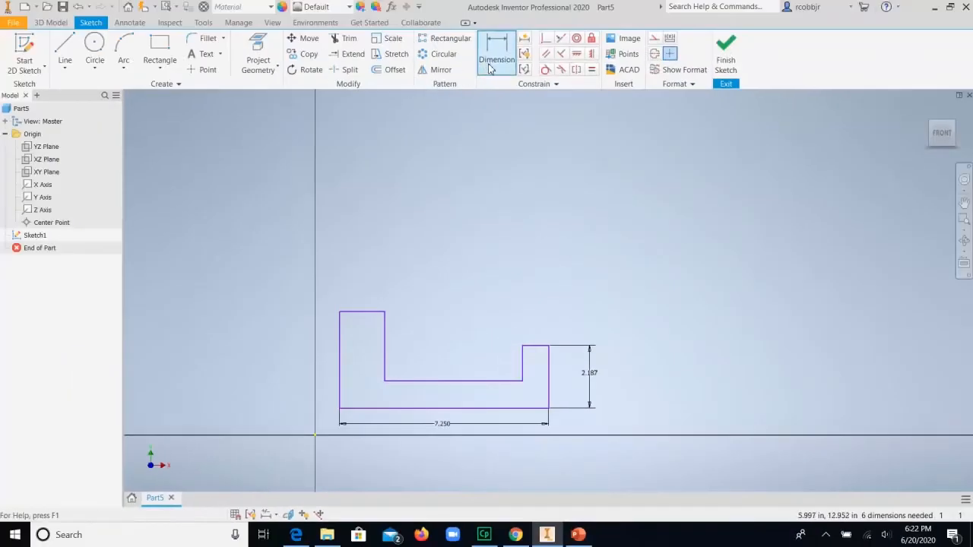
click(489, 67)
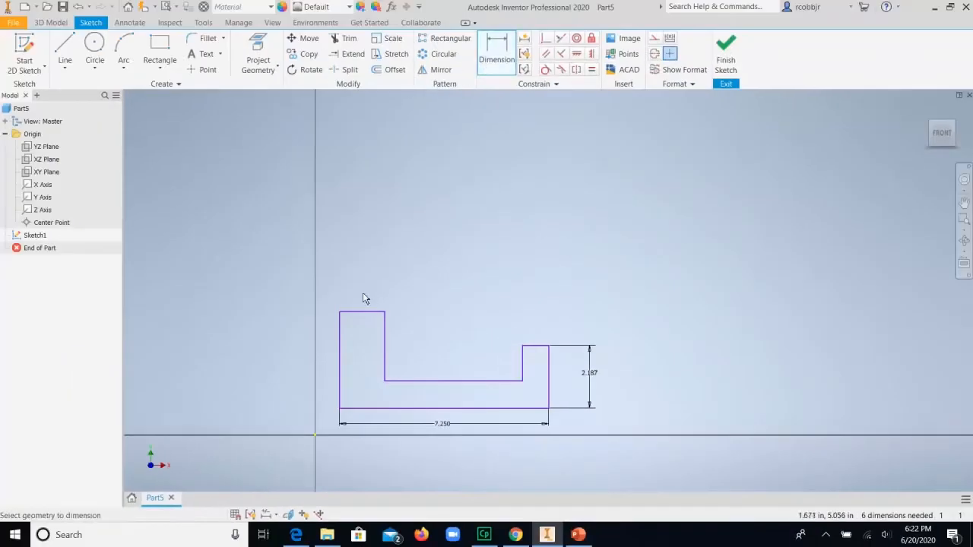
click(340, 338)
click(286, 355)
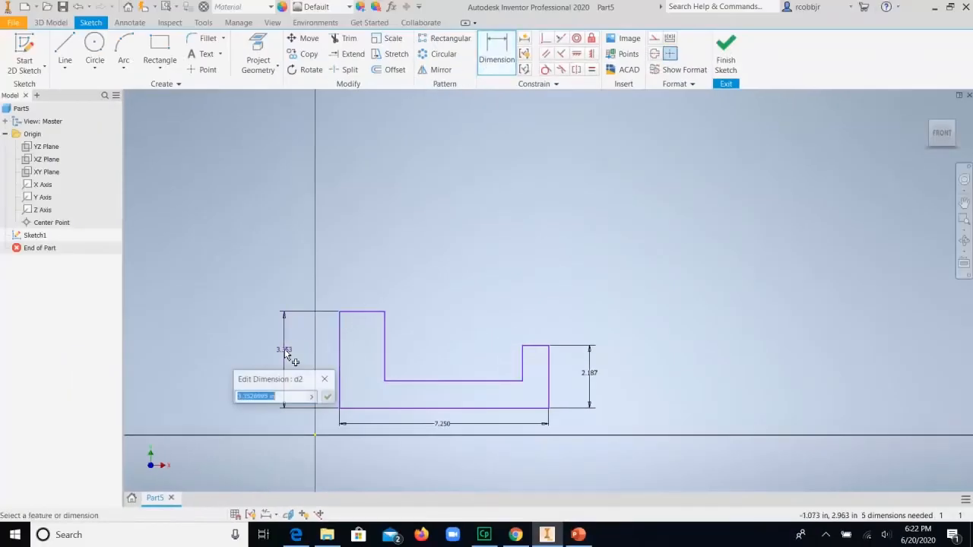
text(3.312)
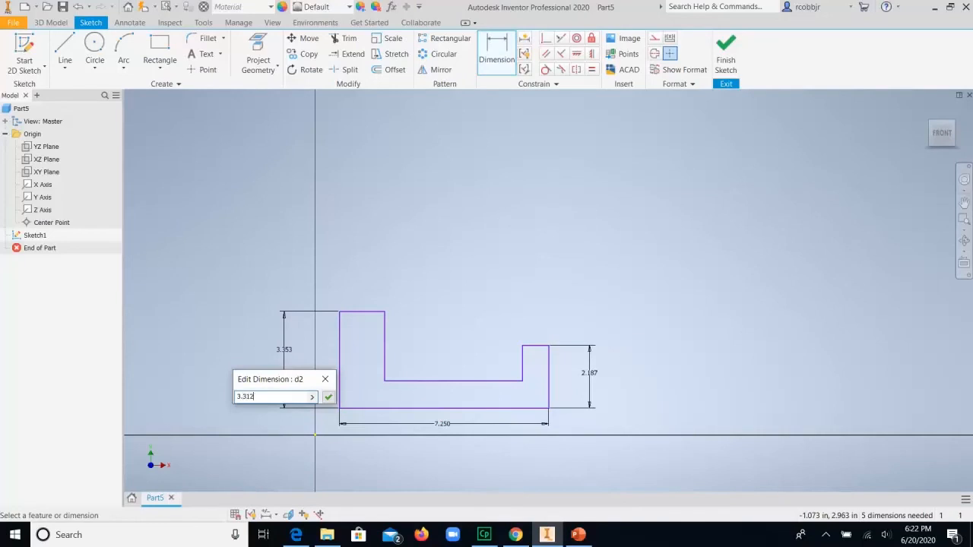
key(Return)
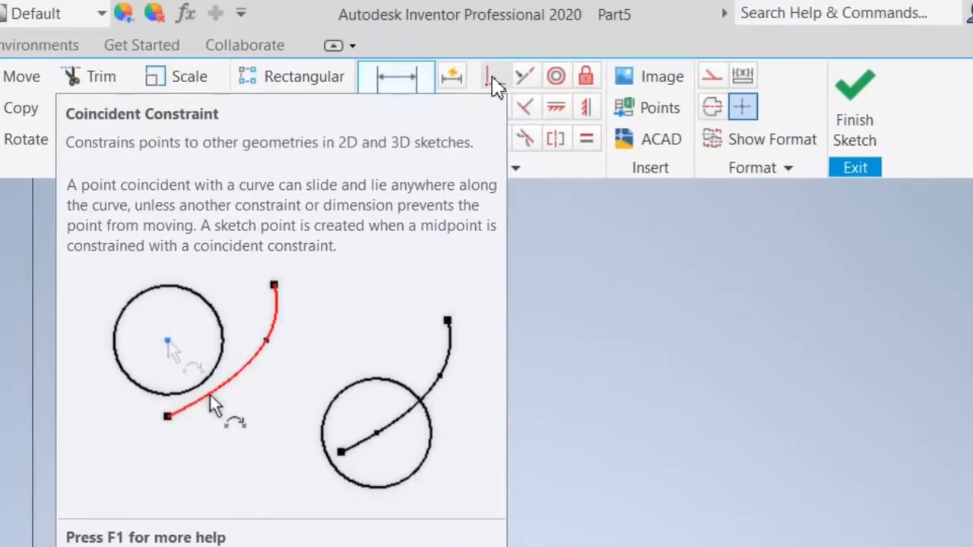
Step: Apply a coincident constraint between the profile's lower-left corner and the sketch origin
click(494, 79)
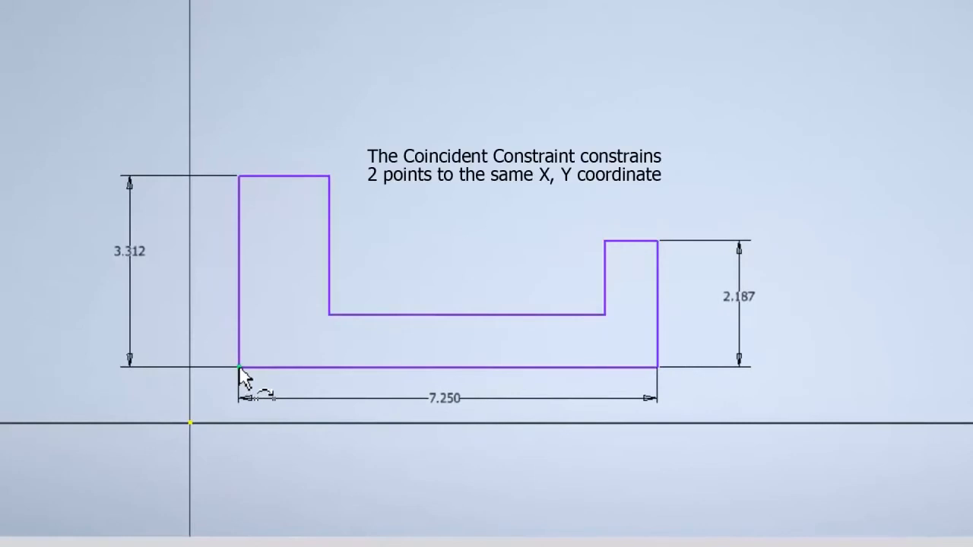
click(238, 368)
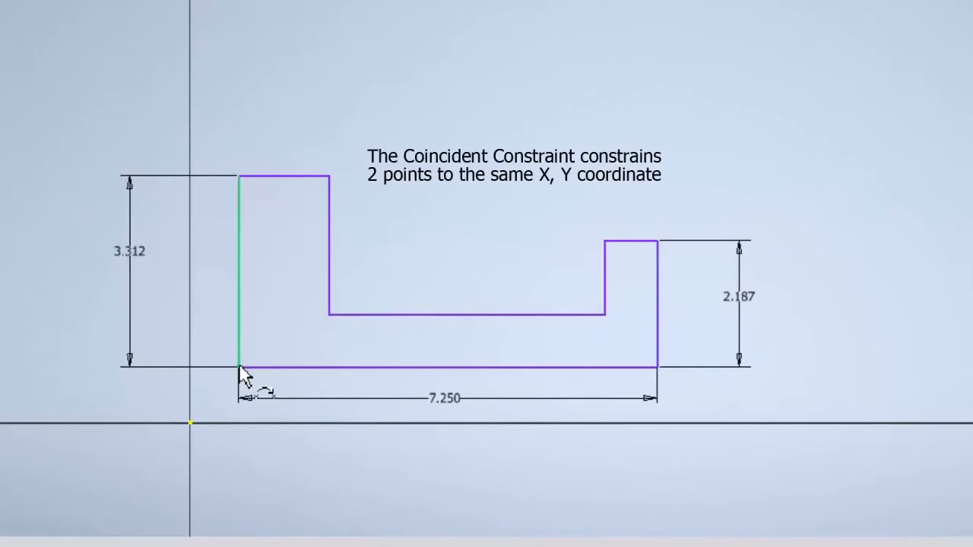
click(191, 424)
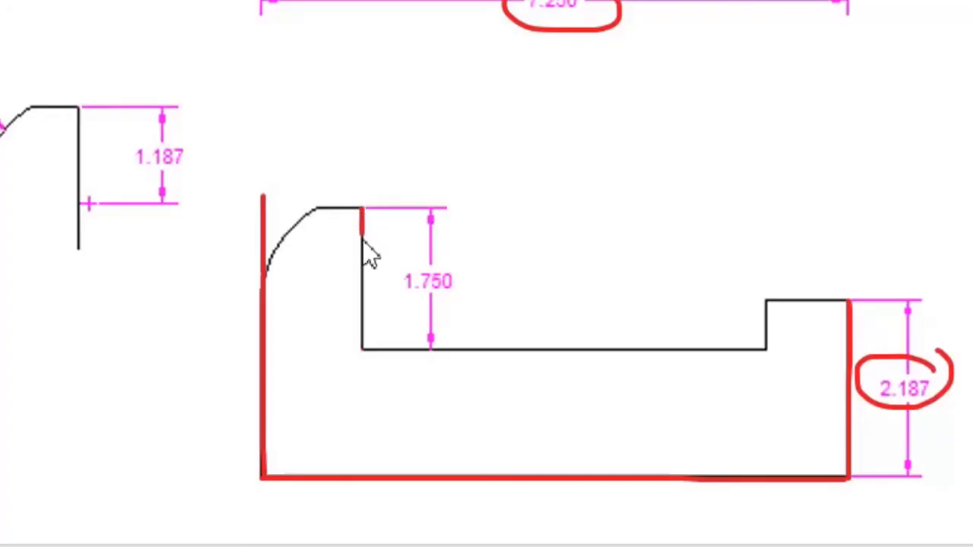
Step: Mark the tall upright's inner edge and its height on the reference drawing, and dimension that sketch edge at 1.75 in
drag(363, 241, 360, 299)
drag(457, 257, 397, 260)
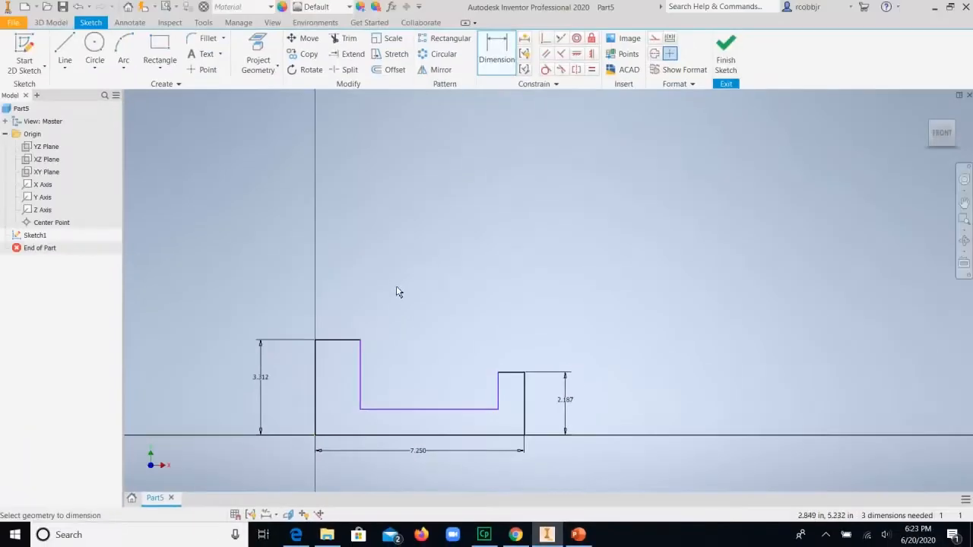
click(363, 370)
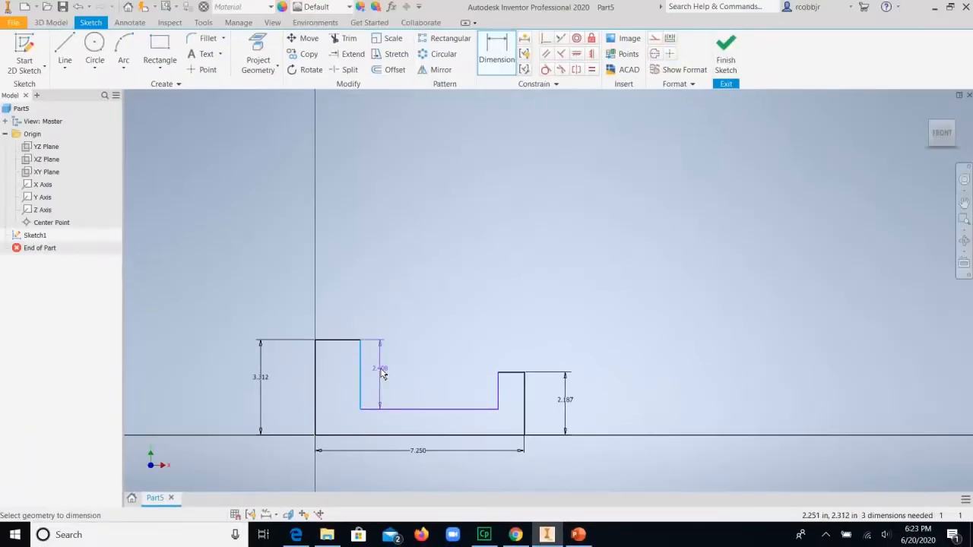
click(380, 368)
text(1.7)
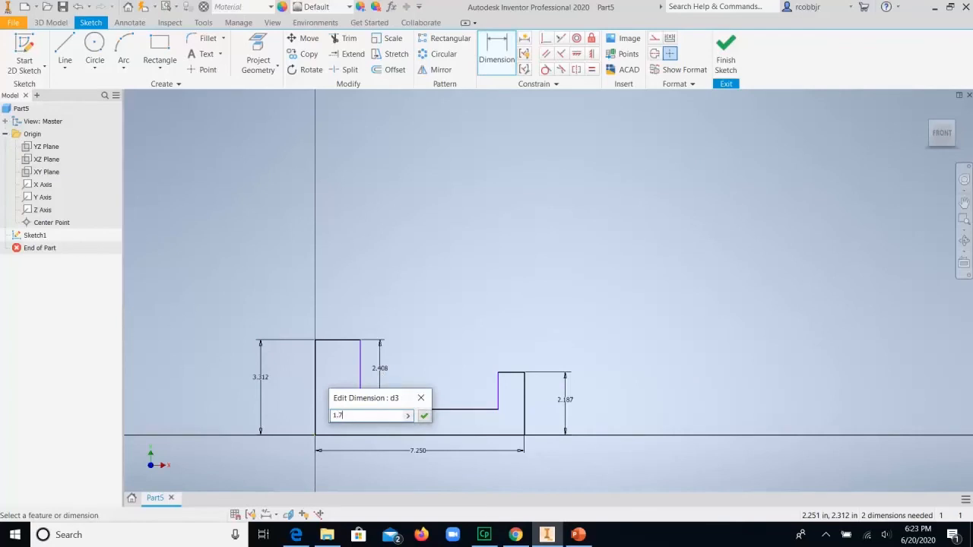
text(5)
key(Return)
Step: Mark the recess's two side edges and its width on the reference drawing, and dimension the sketch's recess floor at 5 in
drag(306, 251, 311, 397)
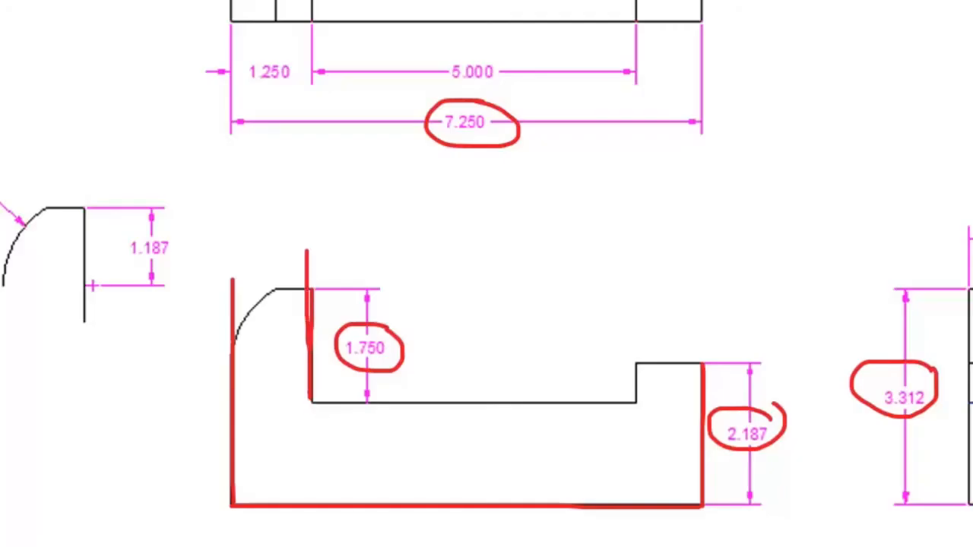
drag(623, 238, 627, 397)
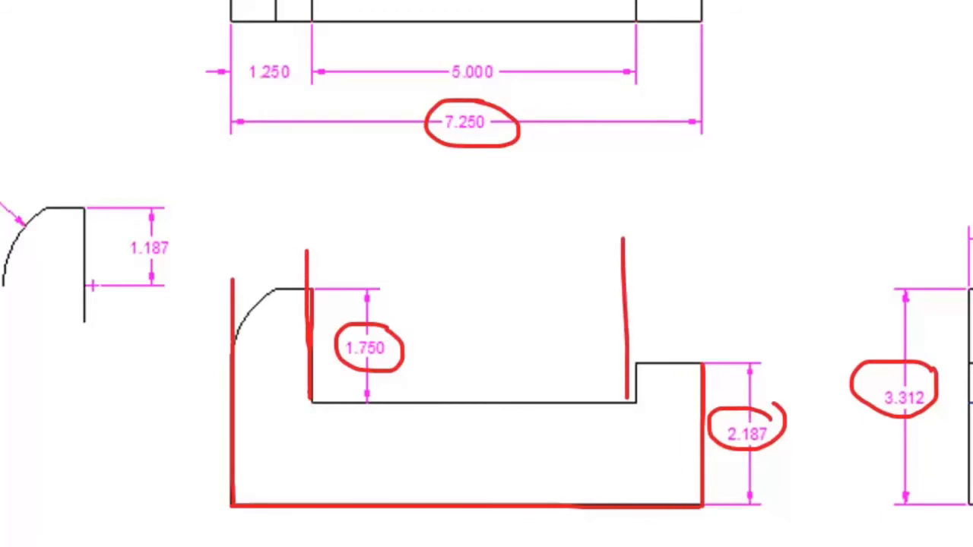
mouse_move(476, 38)
mouse_down()
mouse_move(458, 43)
mouse_move(465, 96)
mouse_move(505, 55)
mouse_move(473, 37)
mouse_up()
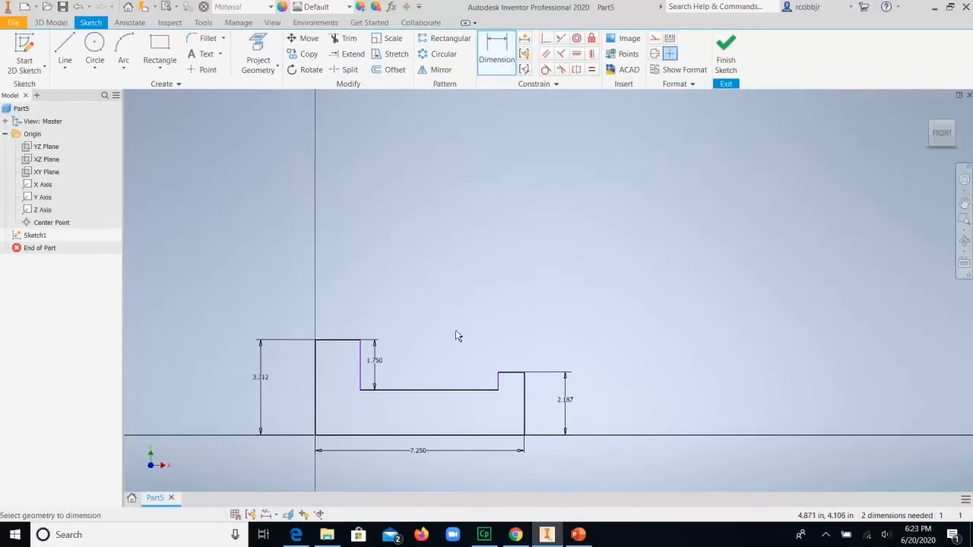
click(434, 390)
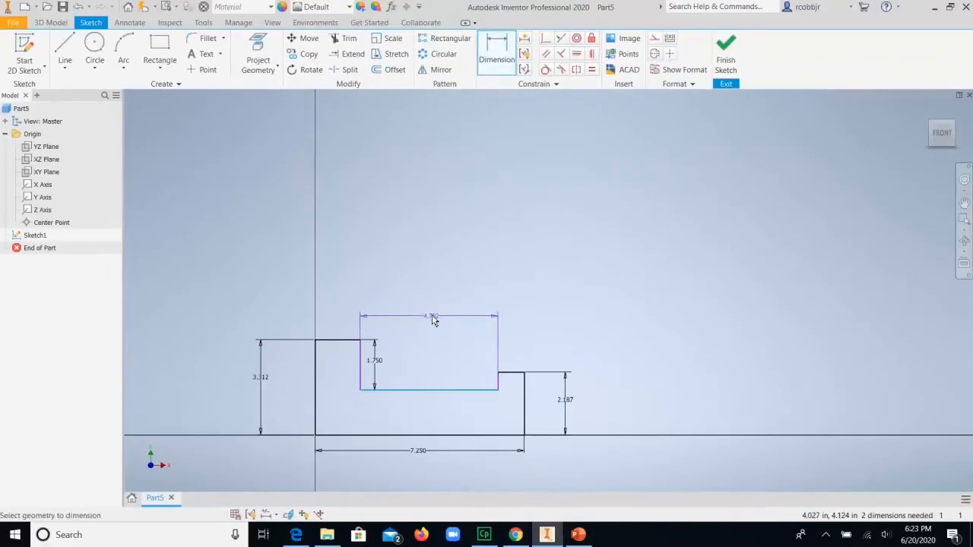
click(429, 318)
text(5)
key(Return)
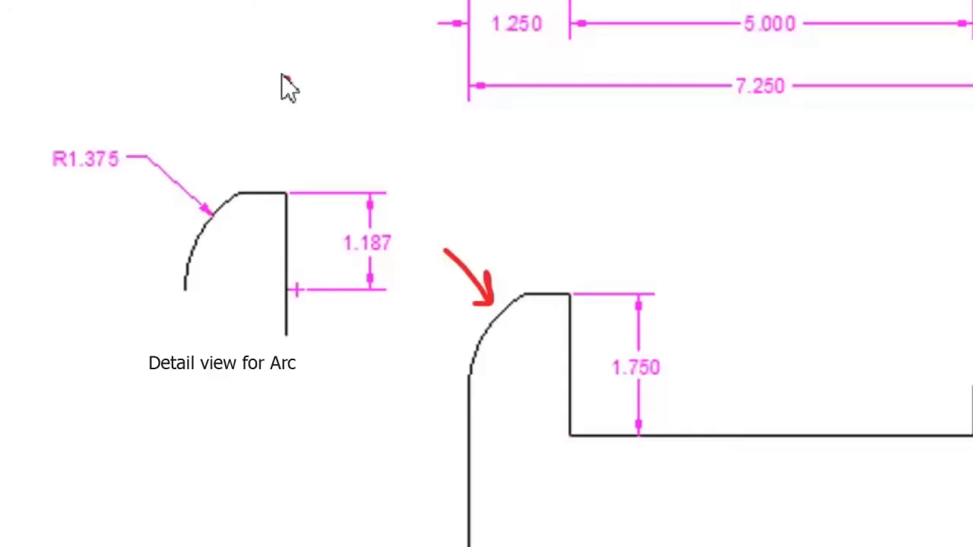
Step: Mark the rounded corner detail on the reference drawing, and sketch a center-point circle about 2.8 in in diameter over the tall upright
mouse_move(282, 76)
mouse_down()
mouse_move(71, 79)
mouse_move(6, 245)
mouse_move(99, 386)
mouse_up()
mouse_move(232, 417)
mouse_down()
mouse_move(416, 359)
mouse_move(464, 212)
mouse_move(378, 81)
mouse_up()
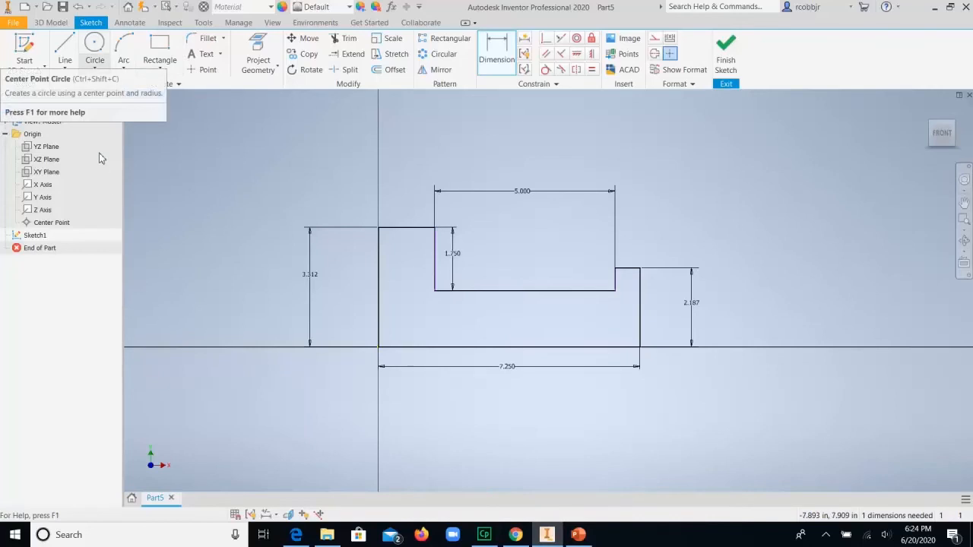
click(94, 67)
click(85, 94)
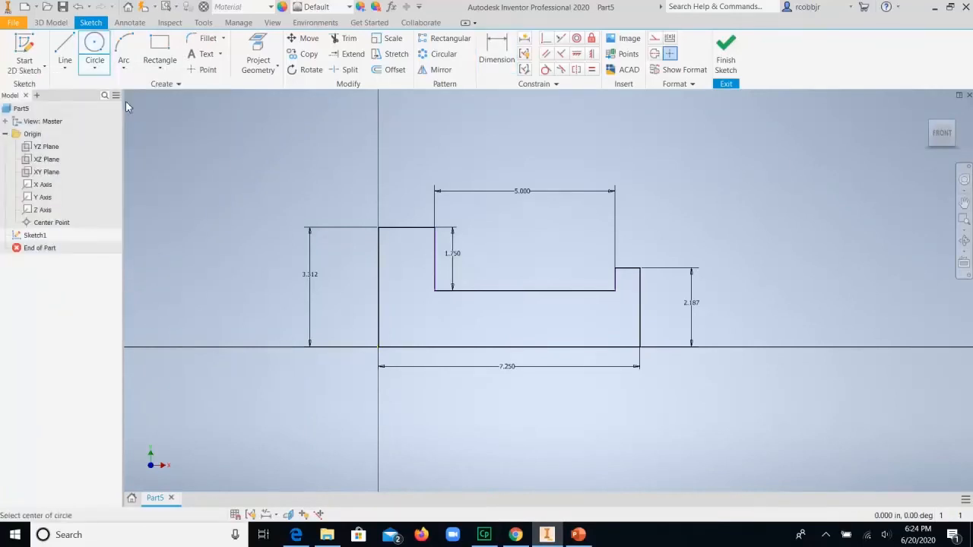
click(449, 252)
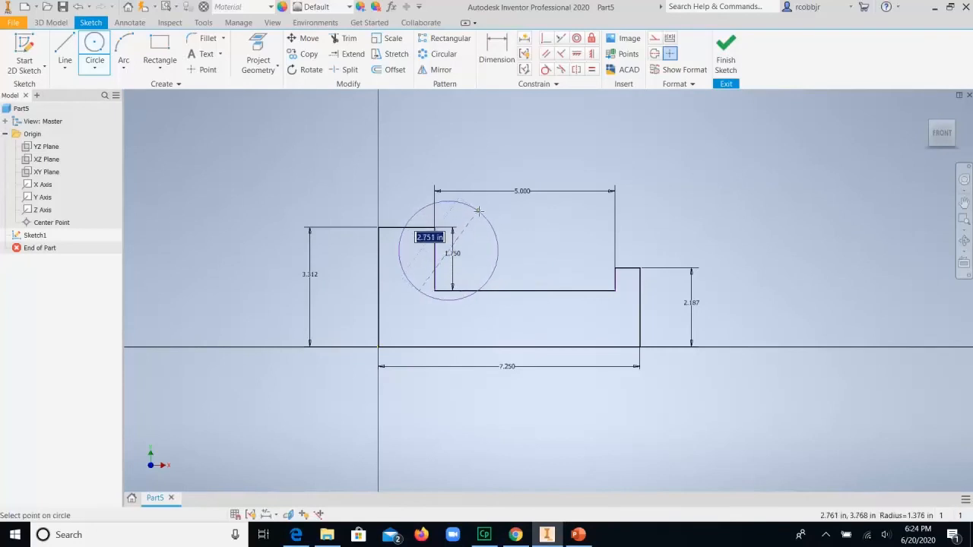
click(478, 209)
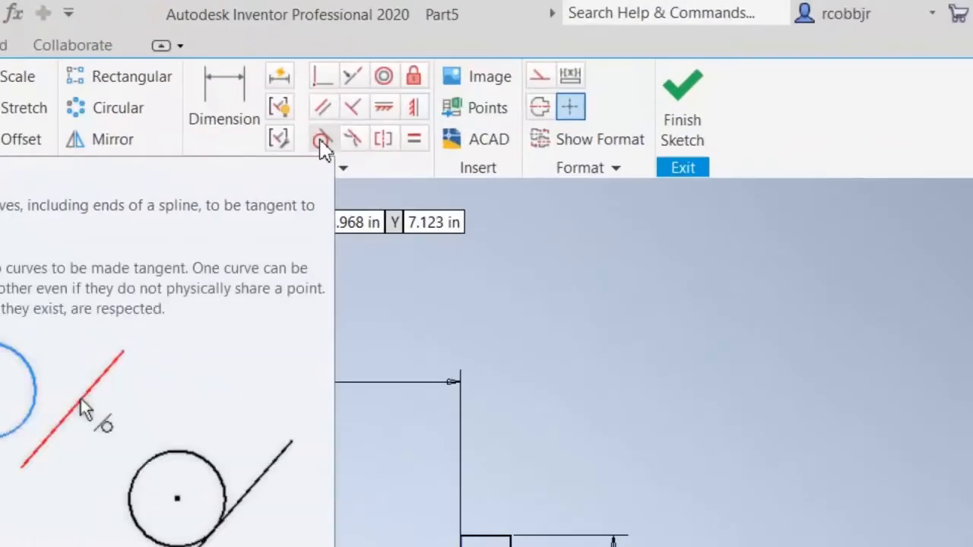
Step: Apply a tangent constraint between the circle and the profile's left vertical edge
click(322, 141)
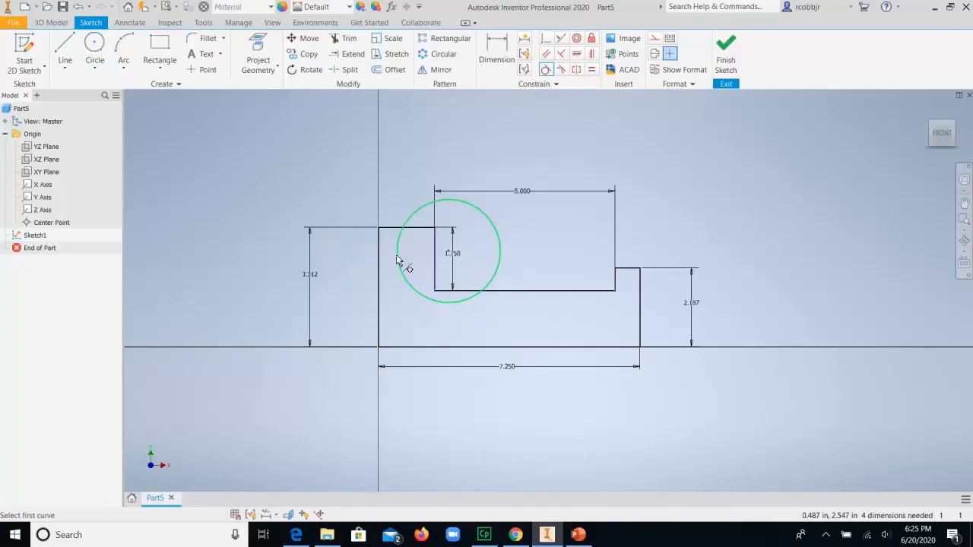
click(396, 260)
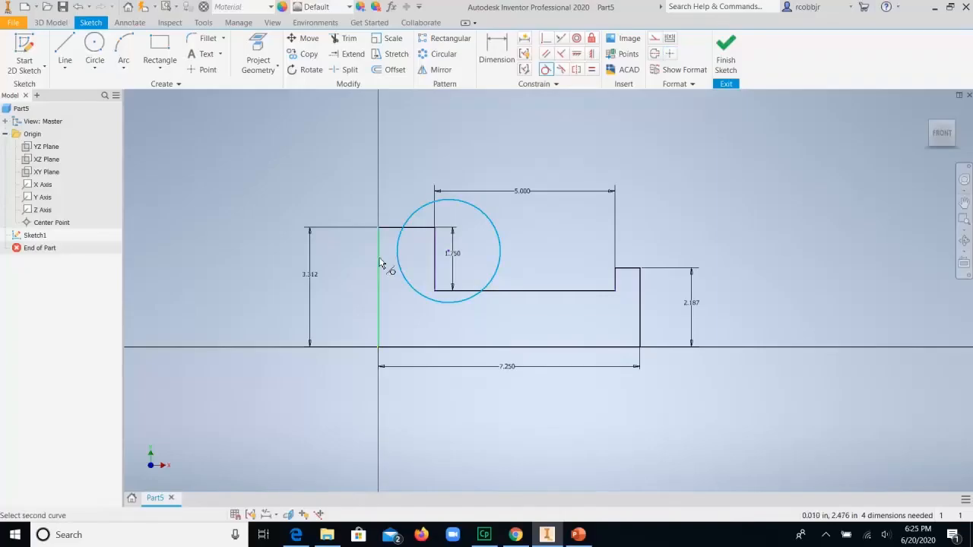
click(381, 263)
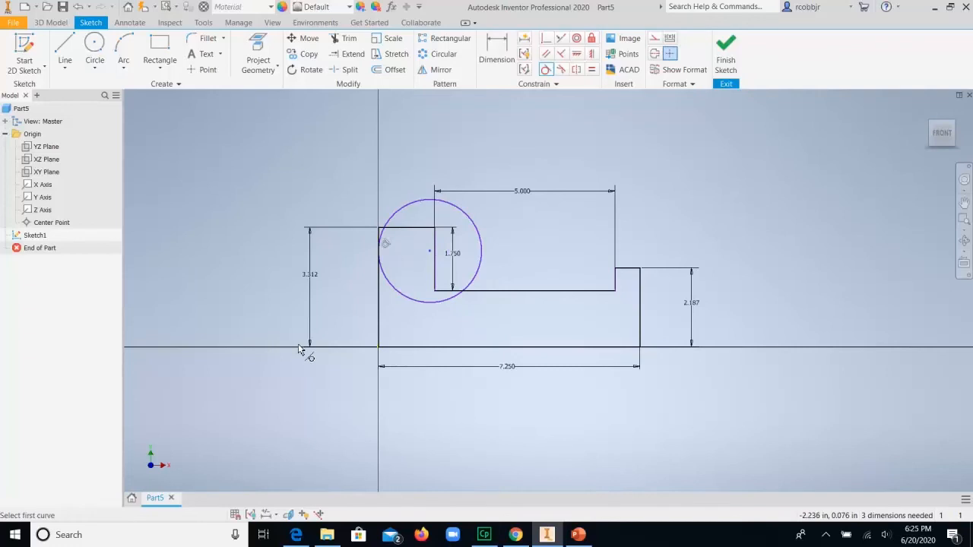
Step: Switch to the reference drawing in PowerPoint and mark the corner detail's top edge and its 1.187 arc-center dimension
click(576, 535)
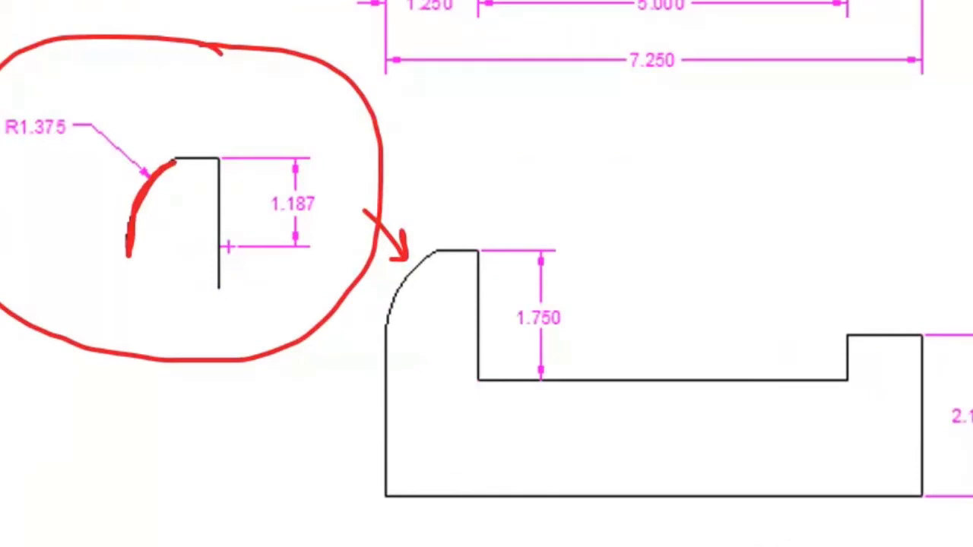
mouse_move(313, 183)
mouse_down()
mouse_move(292, 185)
mouse_move(260, 217)
mouse_up()
drag(319, 225, 332, 203)
drag(146, 162, 260, 161)
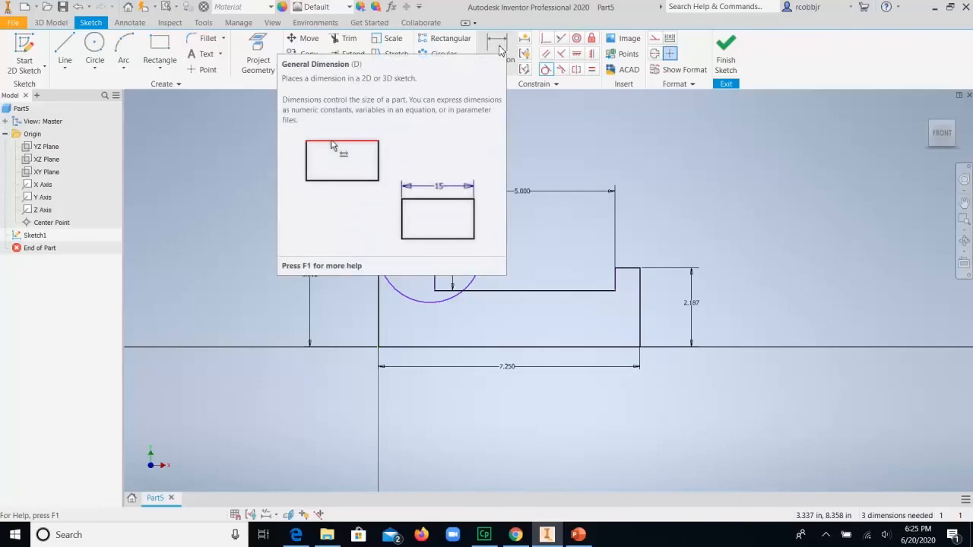
Step: In Inventor, dimension the vertical distance from the tall upright's top edge to the circle's center at 1.187 in
click(500, 50)
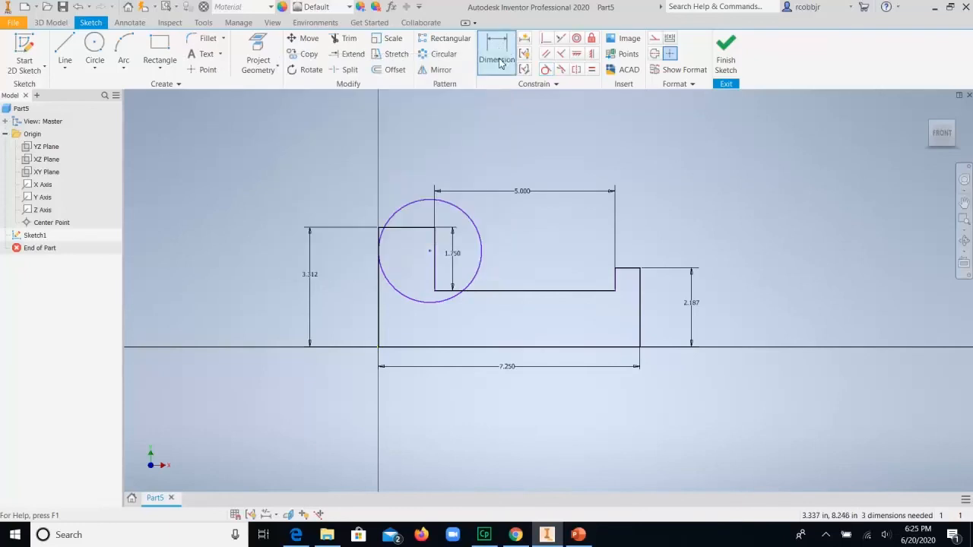
click(411, 229)
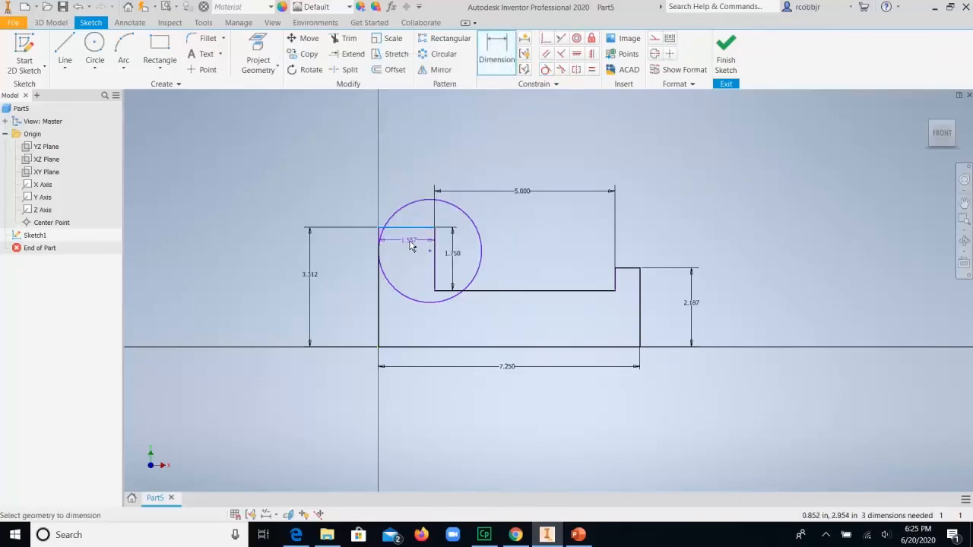
click(430, 252)
click(521, 246)
text(1.187)
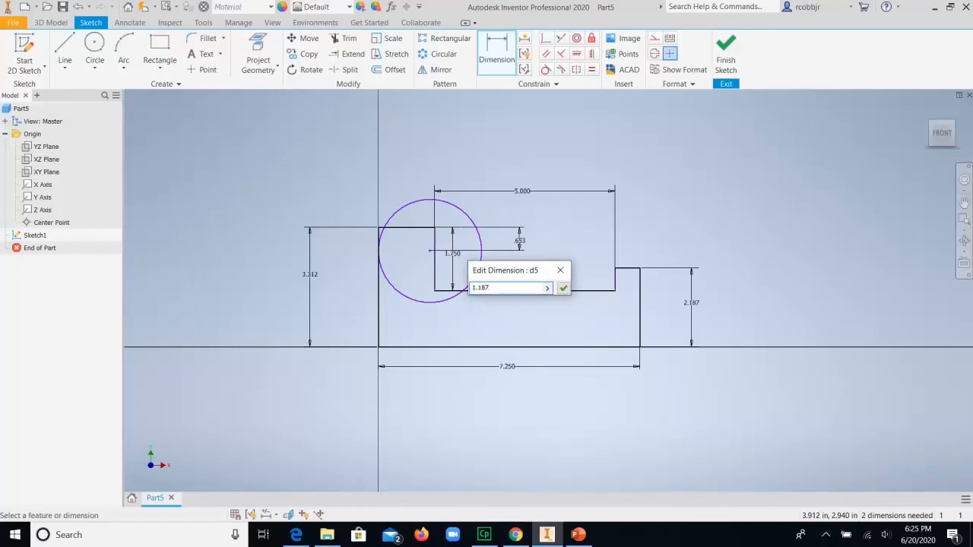
key(Return)
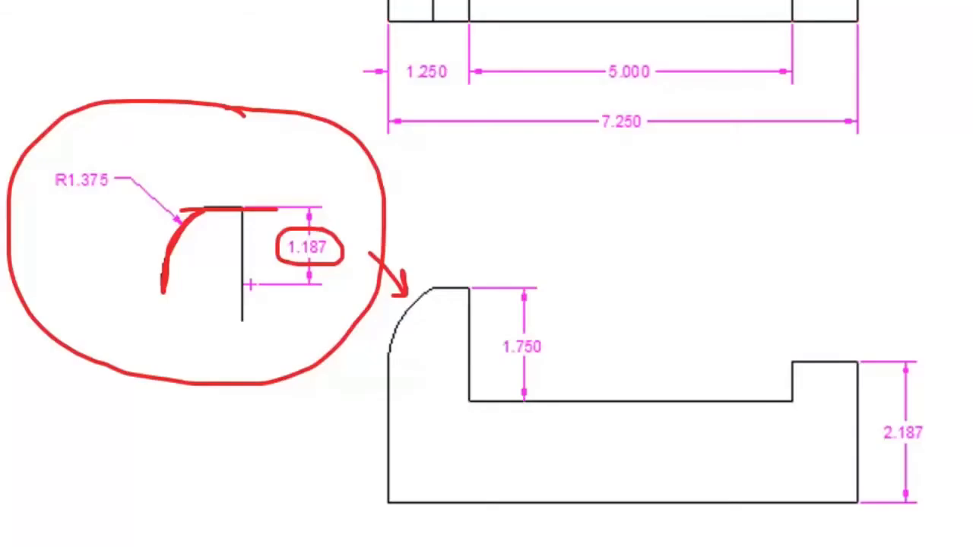
Step: On the reference drawing, mark the arc's horizontal radius line, the R1.375 callout and the front view's left edge
drag(162, 290, 245, 290)
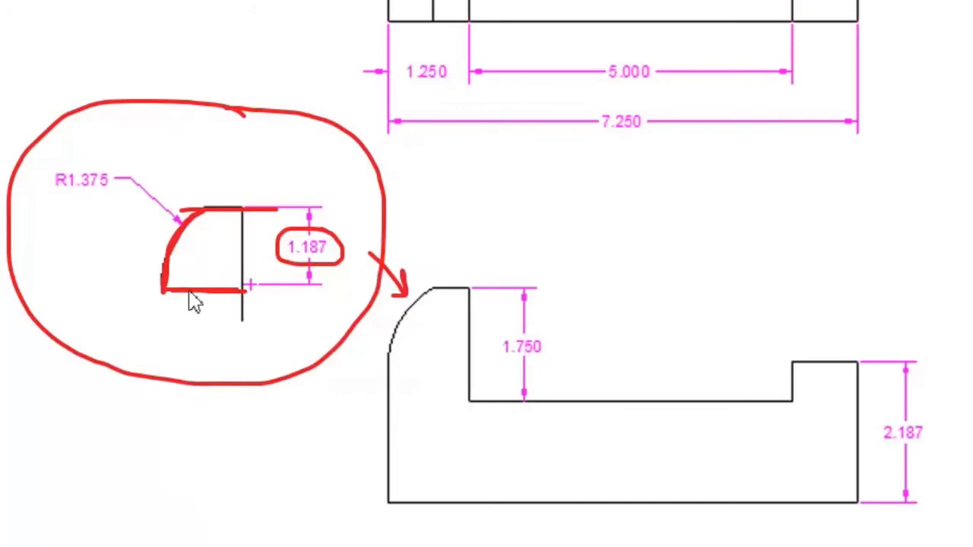
mouse_move(99, 158)
mouse_down()
mouse_move(33, 174)
mouse_move(72, 211)
mouse_move(127, 199)
mouse_move(124, 173)
mouse_move(87, 158)
mouse_up()
mouse_move(387, 313)
mouse_down()
mouse_move(386, 472)
mouse_move(371, 523)
mouse_up()
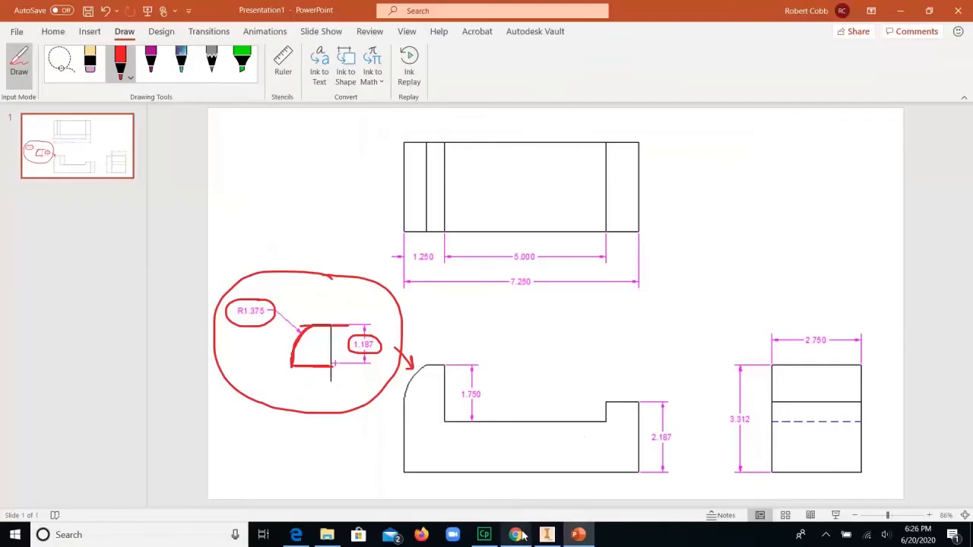
Step: Switch back to Inventor and dimension the horizontal distance from the profile's left edge to the circle's center at 1.375 in
click(547, 535)
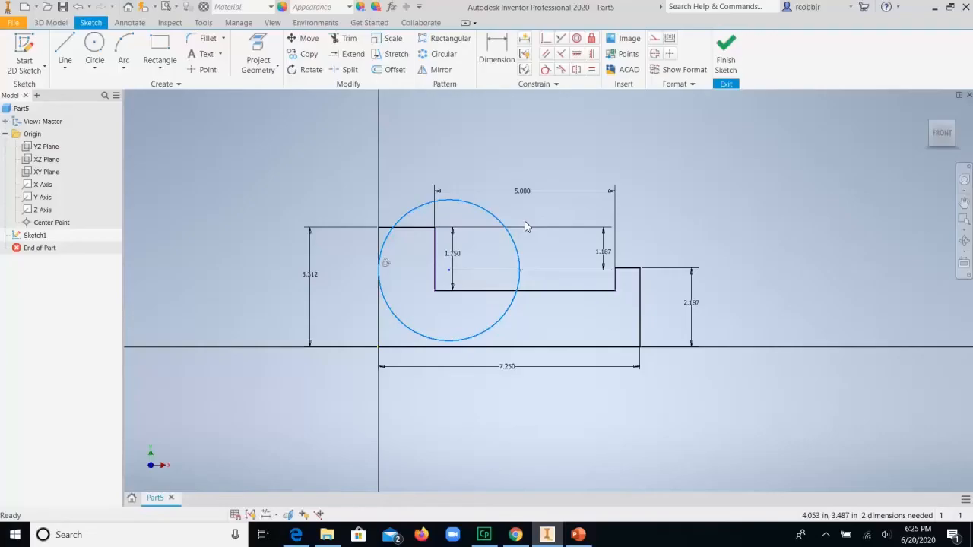
click(498, 48)
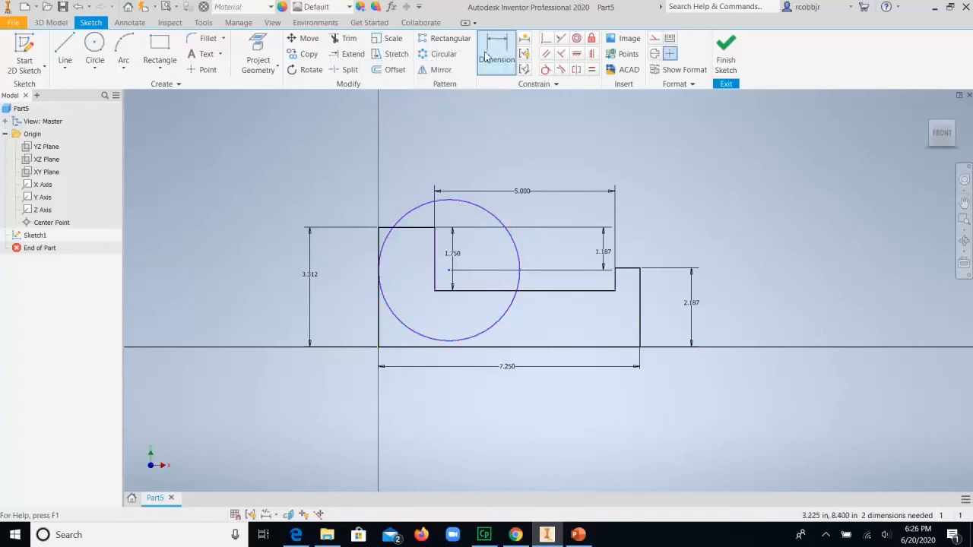
click(378, 239)
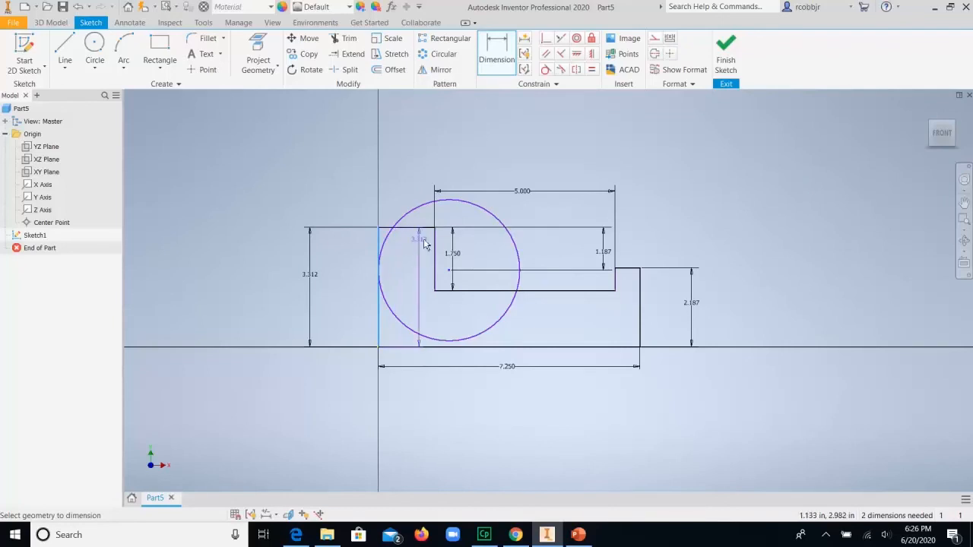
click(449, 271)
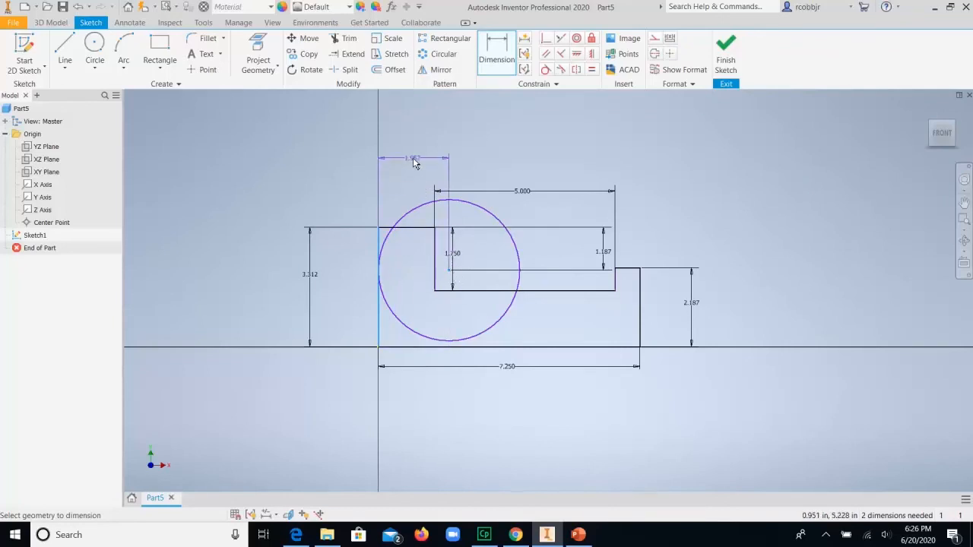
click(413, 158)
text(1.375)
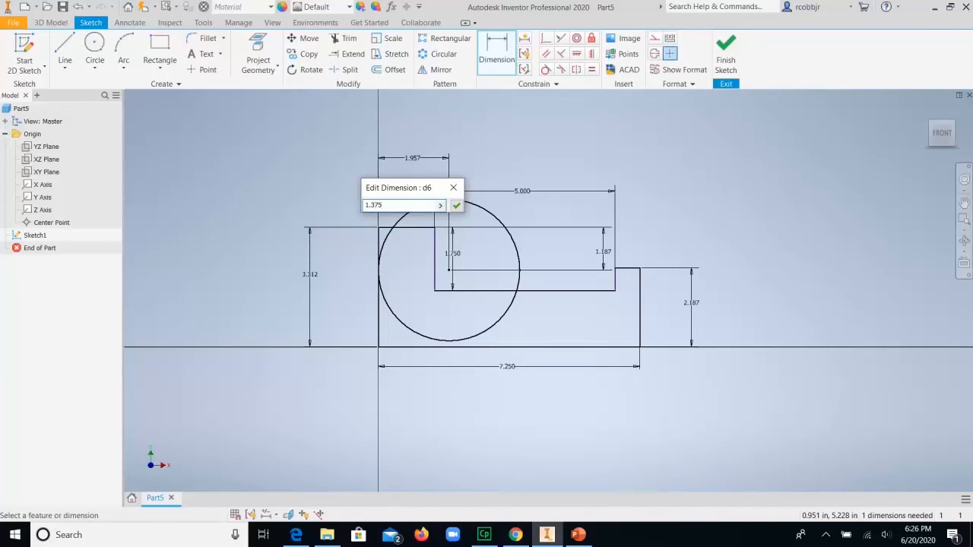
key(Return)
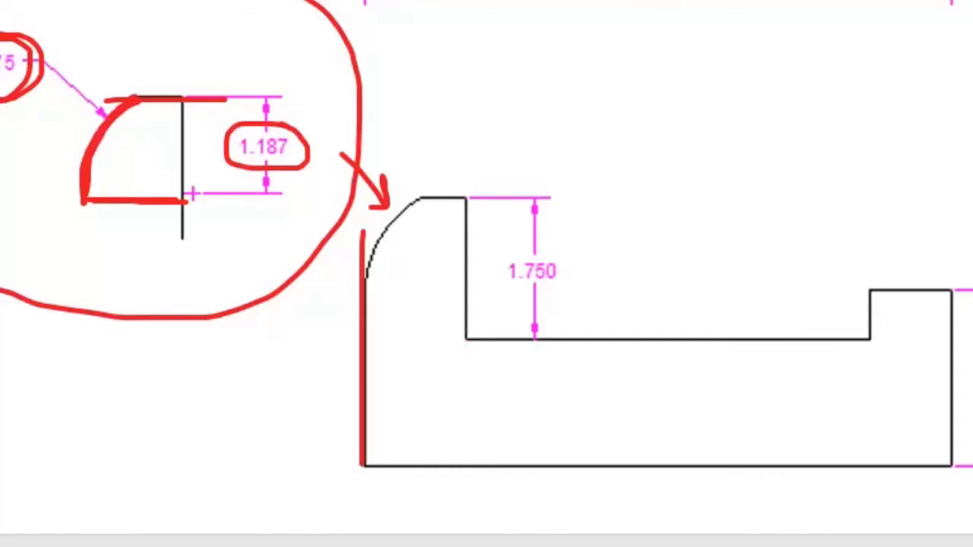
Step: Mark the upright's two vertical edges on the reference drawing, and dimension the upright's width in the Inventor sketch at 1.25 in
drag(360, 156, 359, 257)
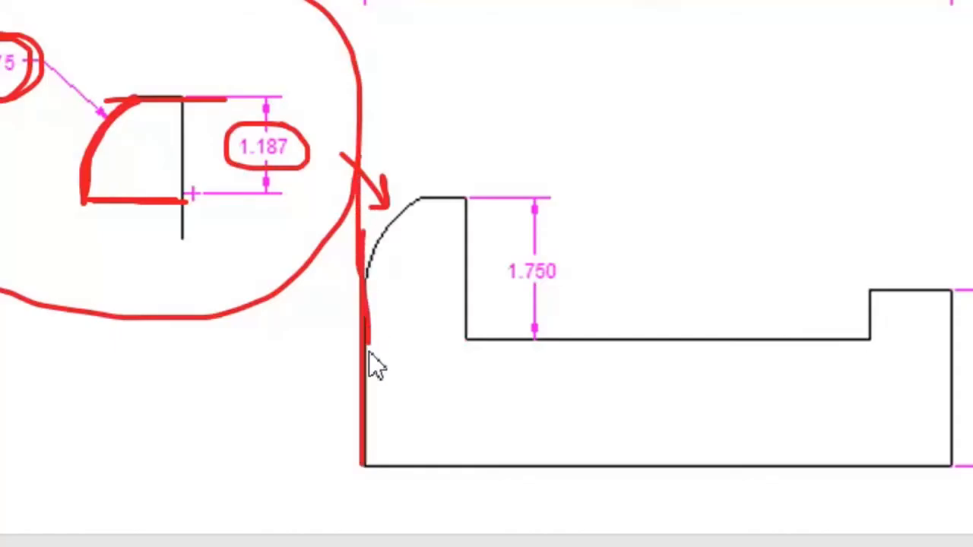
drag(469, 195, 471, 294)
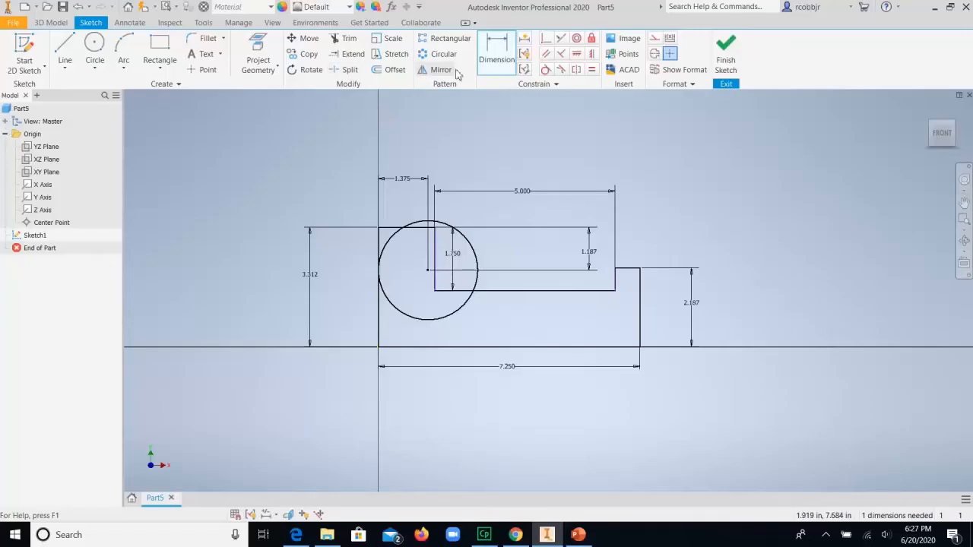
click(495, 68)
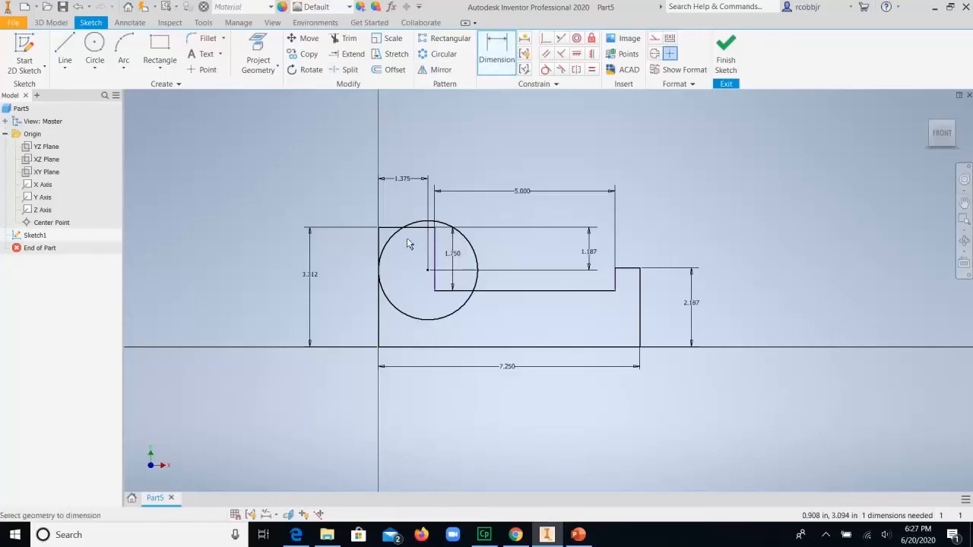
click(379, 245)
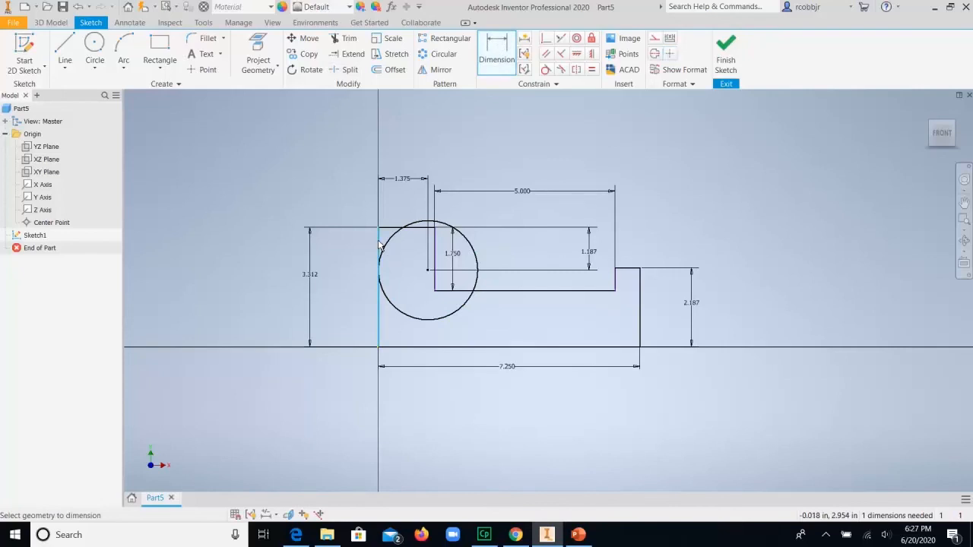
click(436, 245)
click(412, 146)
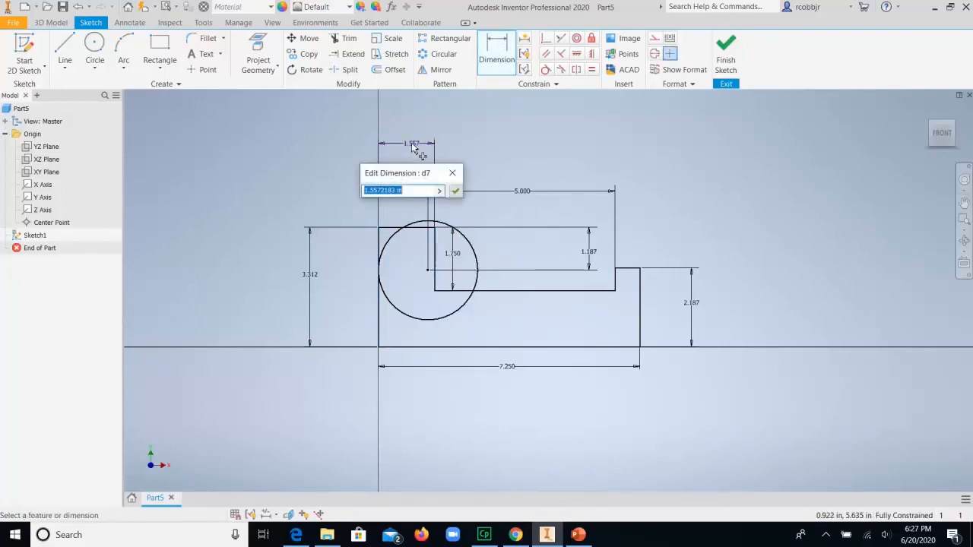
text(1.25)
key(Return)
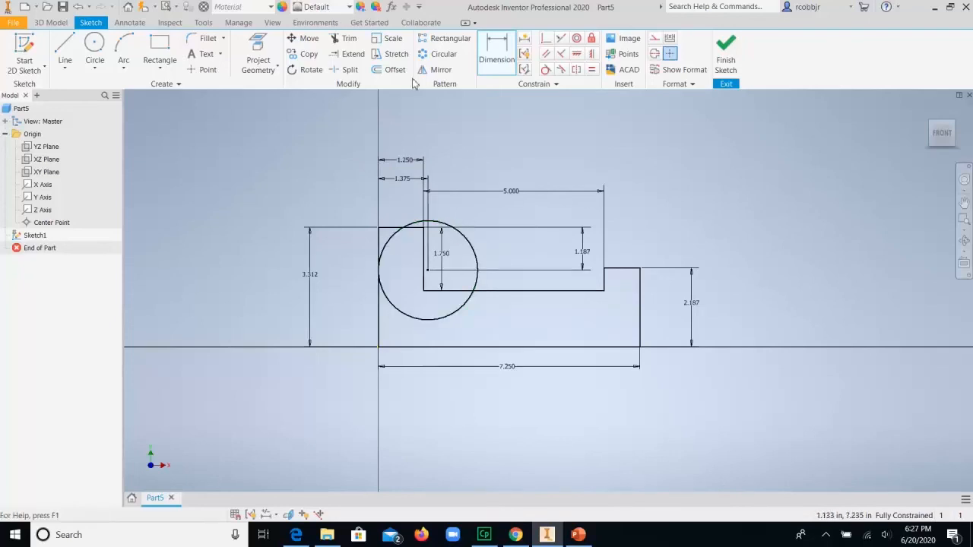
Step: Trim the circle down to the upright's rounded corner arc and remove the excess vertical and horizontal line segments outside it
click(349, 42)
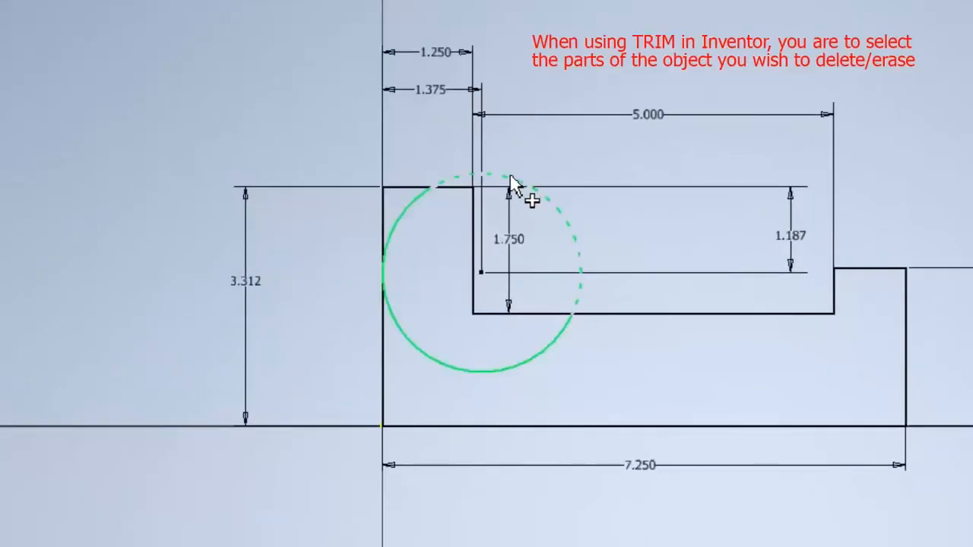
click(566, 226)
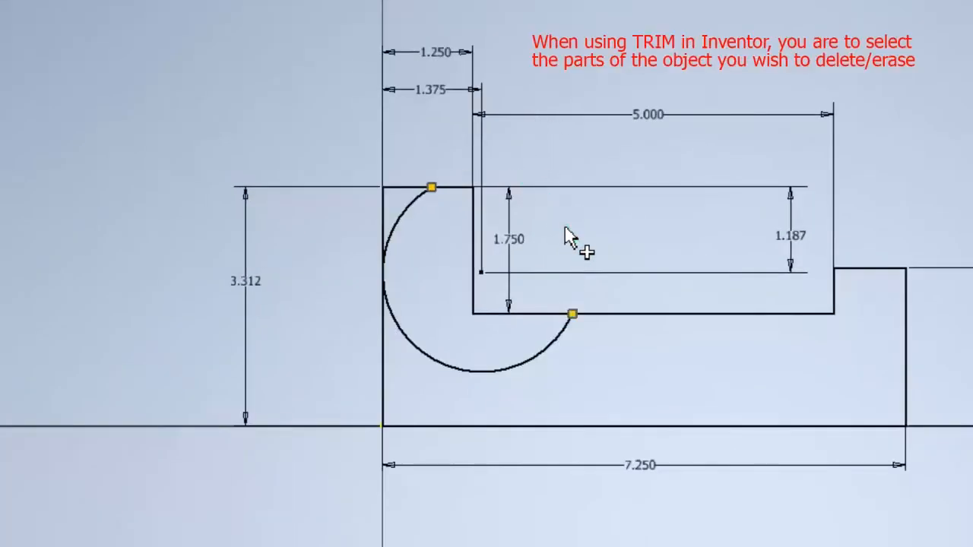
click(541, 363)
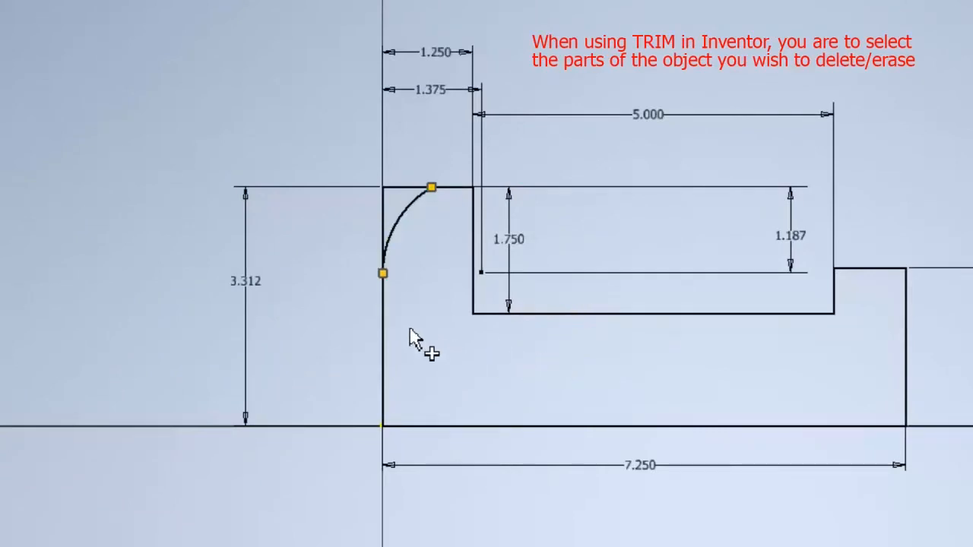
click(384, 220)
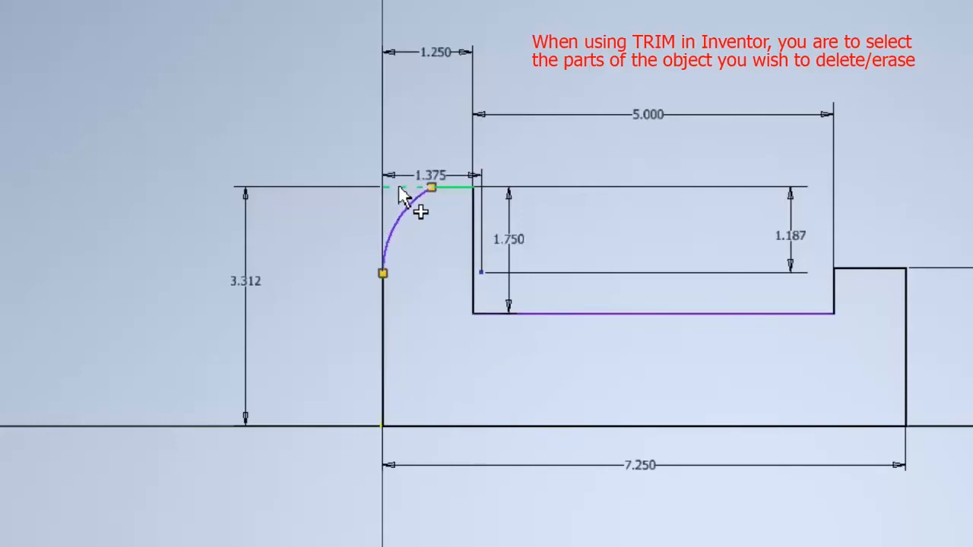
click(399, 187)
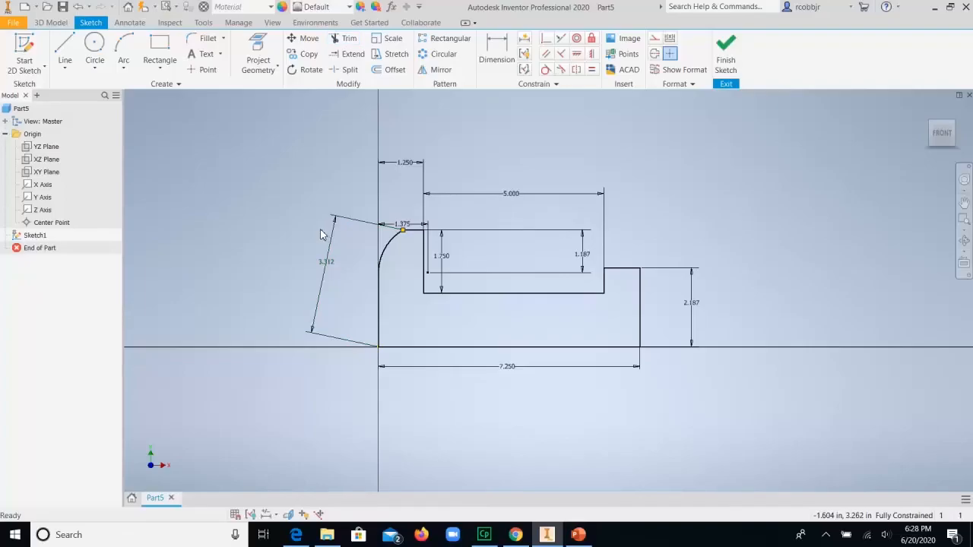
Step: Replace the slanted height dimension with a vertical 3.312 in dimension between the upright's top edge and the profile's bottom edge
click(331, 243)
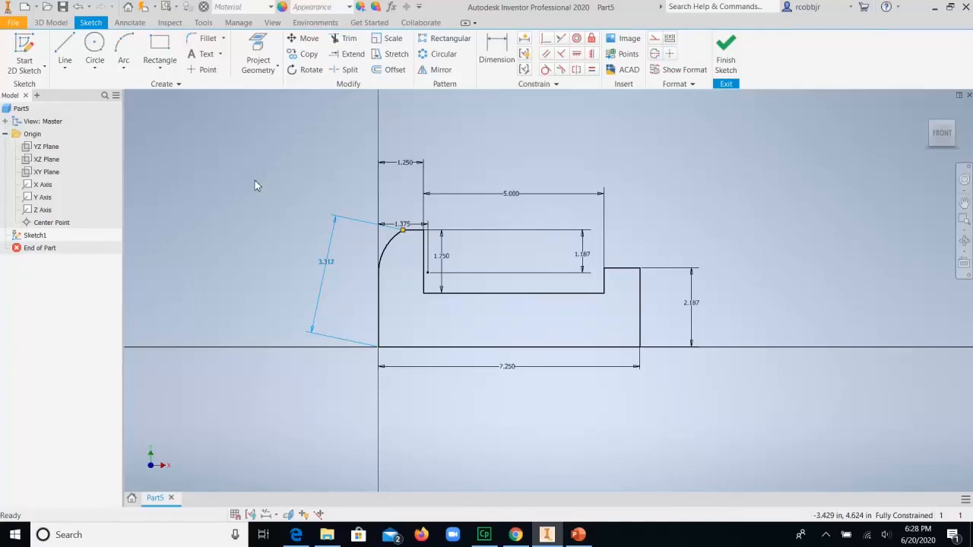
key(Delete)
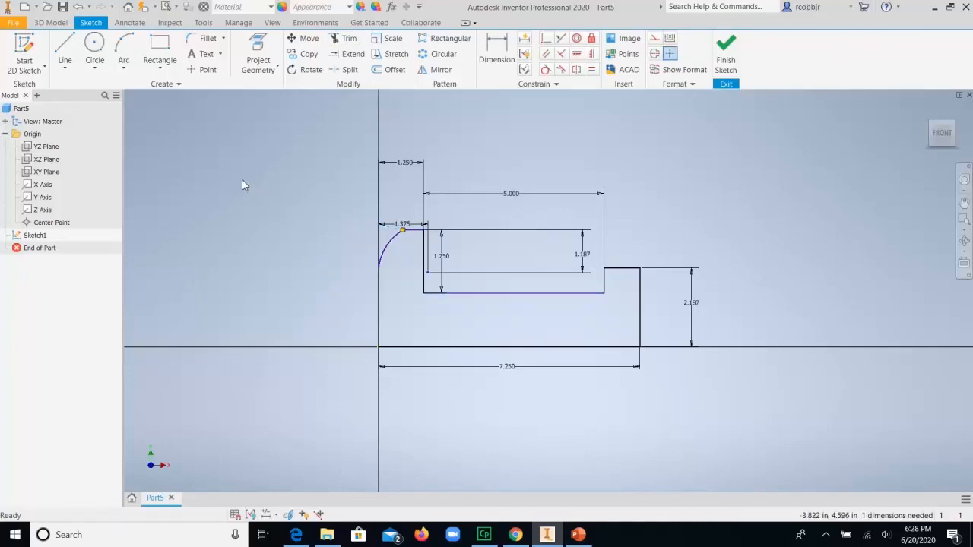
click(499, 53)
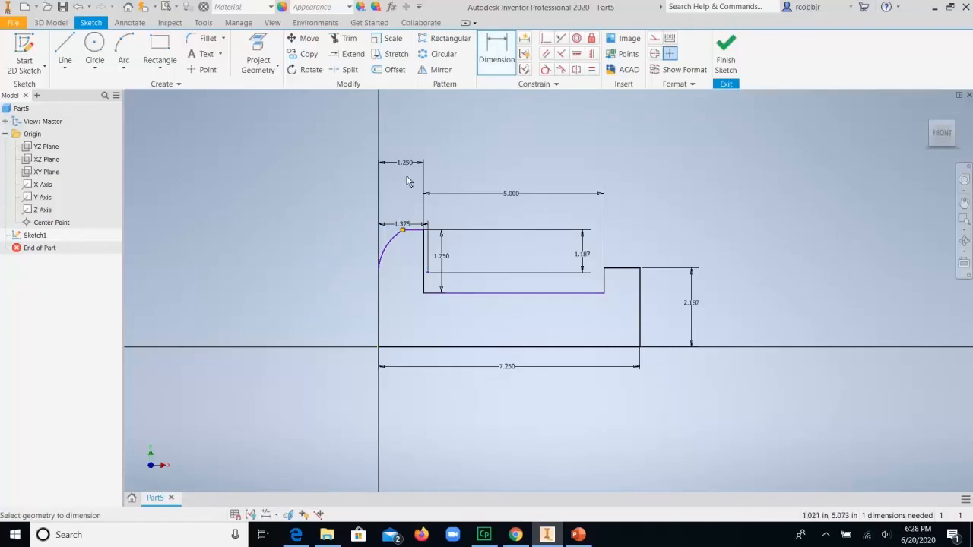
click(416, 235)
click(422, 348)
click(335, 294)
text(3.)
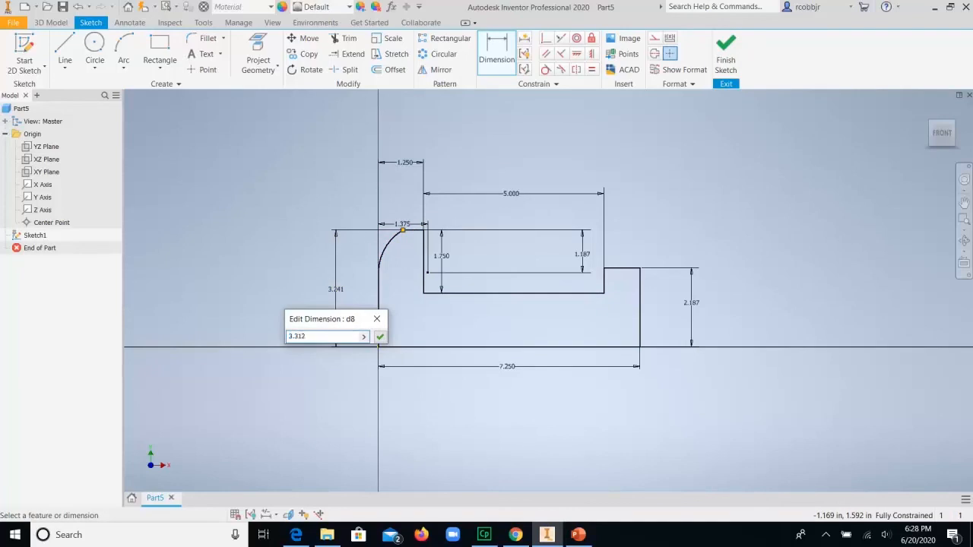
text(312)
key(Return)
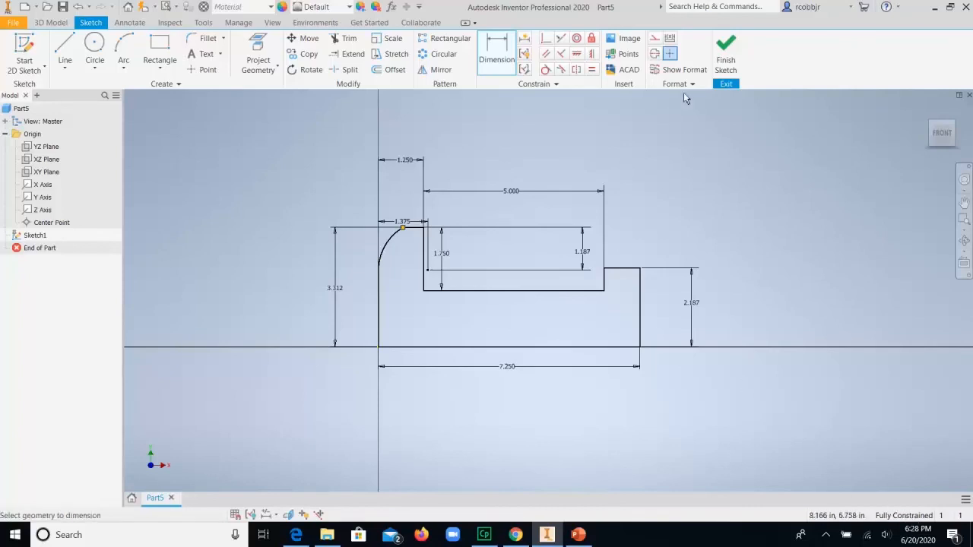
Step: Finish the sketch and start an Extrude of the profile with the direction set to Symmetric
click(725, 52)
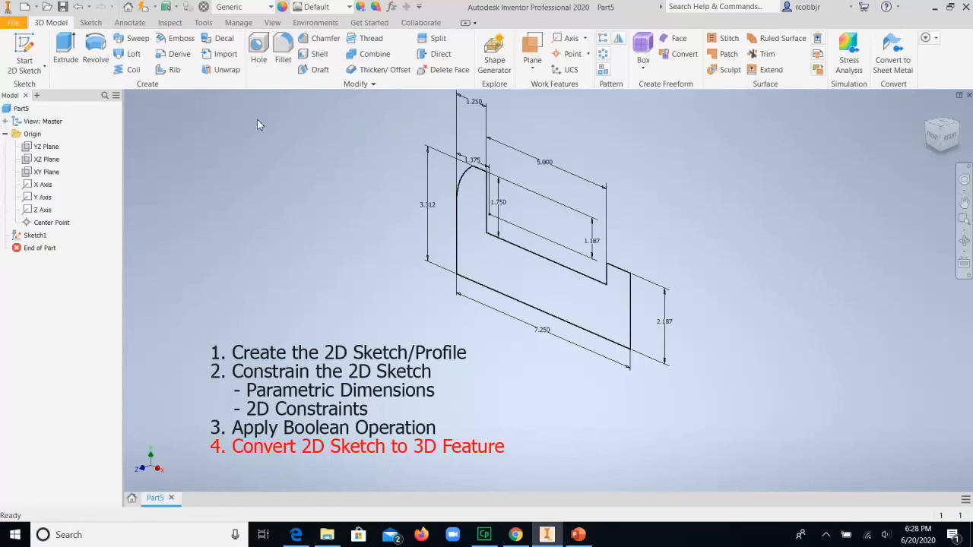
key(e)
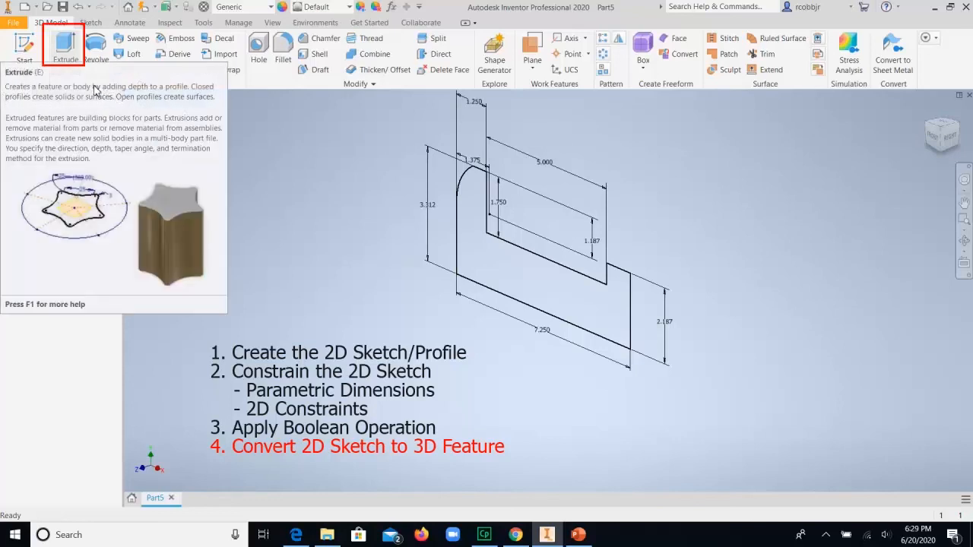
click(66, 53)
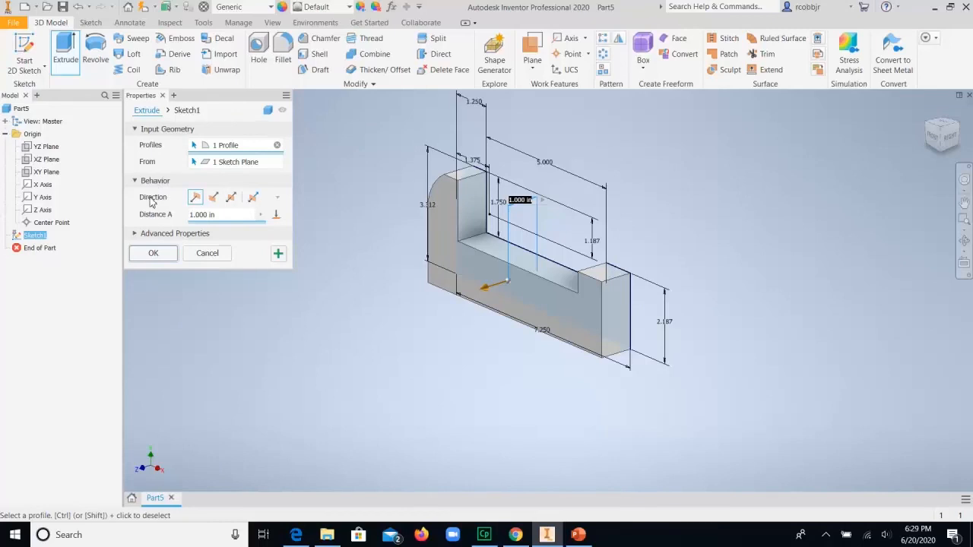
click(232, 197)
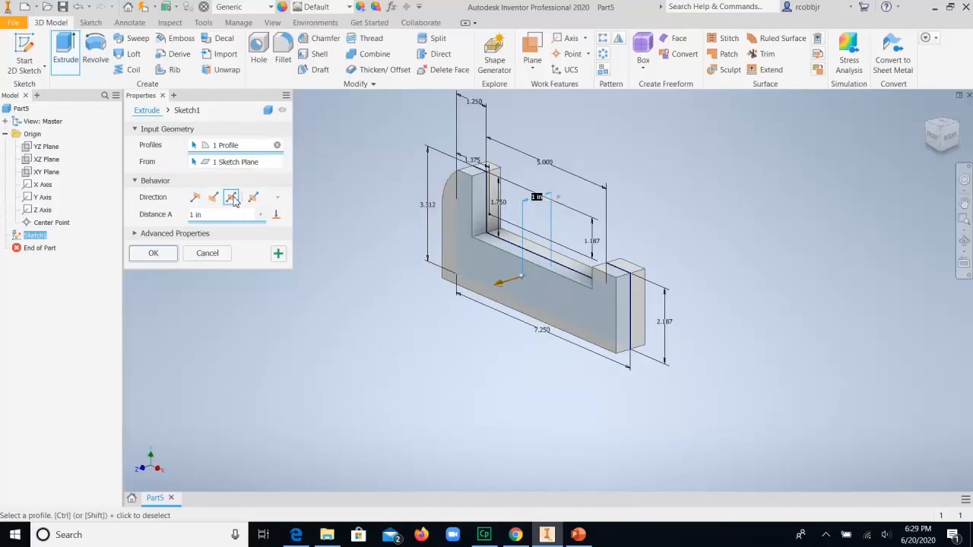
key(Return)
Step: Switch to the reference drawing in PowerPoint and draw dashed center lines horizontally across the top view and vertically through the side view
scroll(636, 133, up, 10)
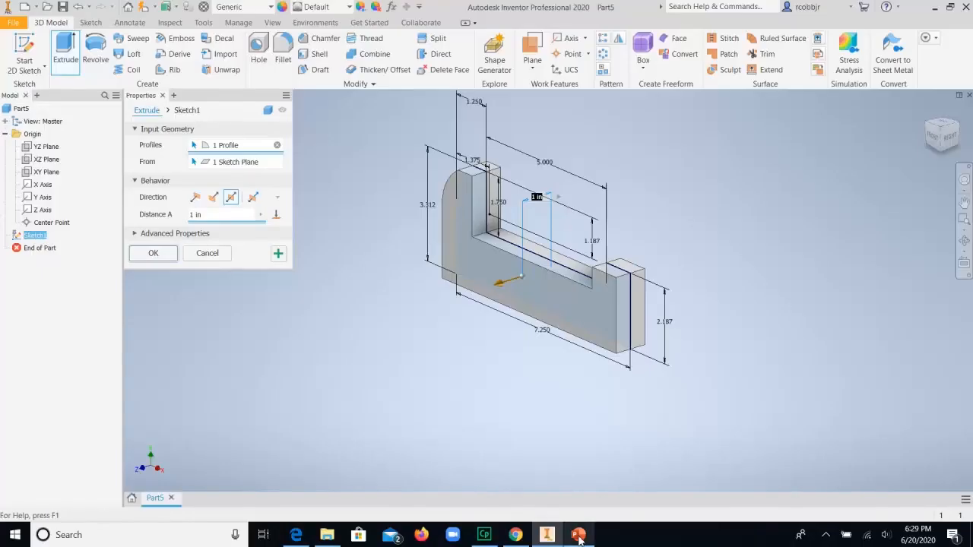
click(579, 534)
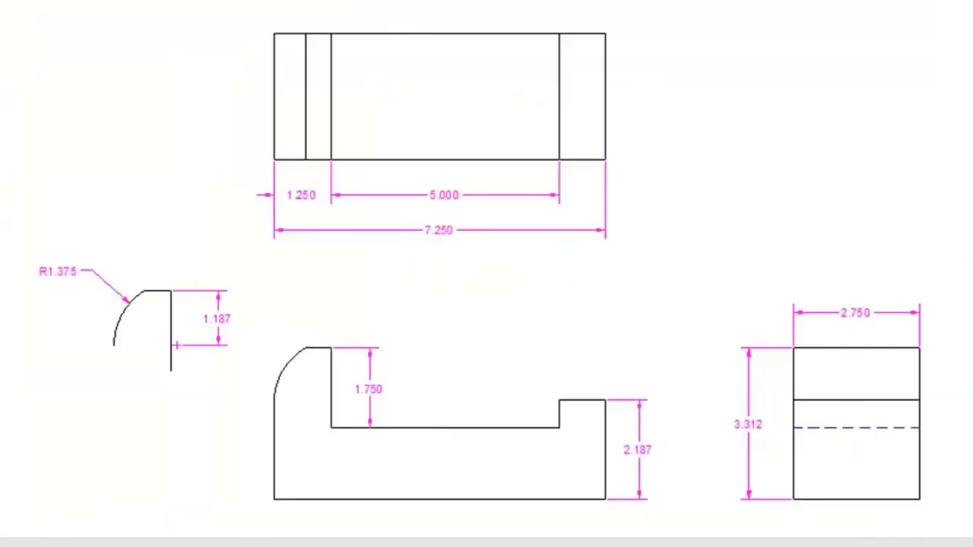
drag(224, 92, 390, 93)
click(430, 95)
drag(488, 205, 559, 205)
drag(634, 202, 865, 202)
drag(841, 239, 843, 325)
drag(848, 370, 850, 398)
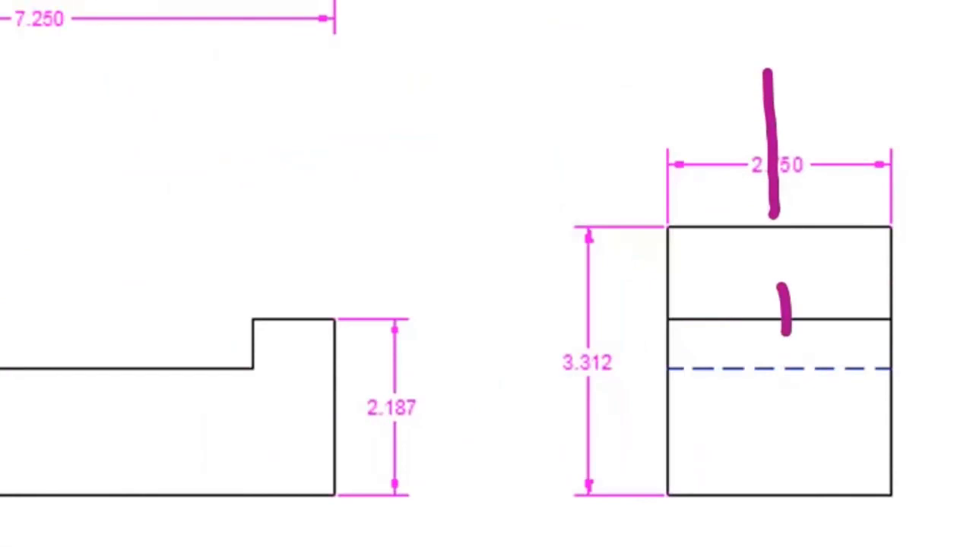
drag(780, 409, 782, 546)
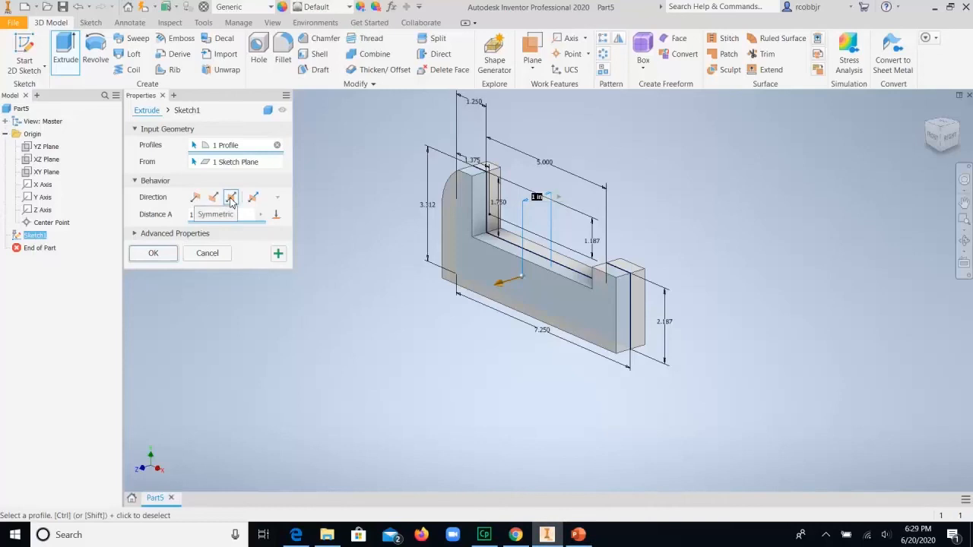
Step: Complete the symmetric extrusion in Inventor with a distance of 2.75 in, circling the side view's 2.750 width on the reference drawing
drag(203, 215, 181, 215)
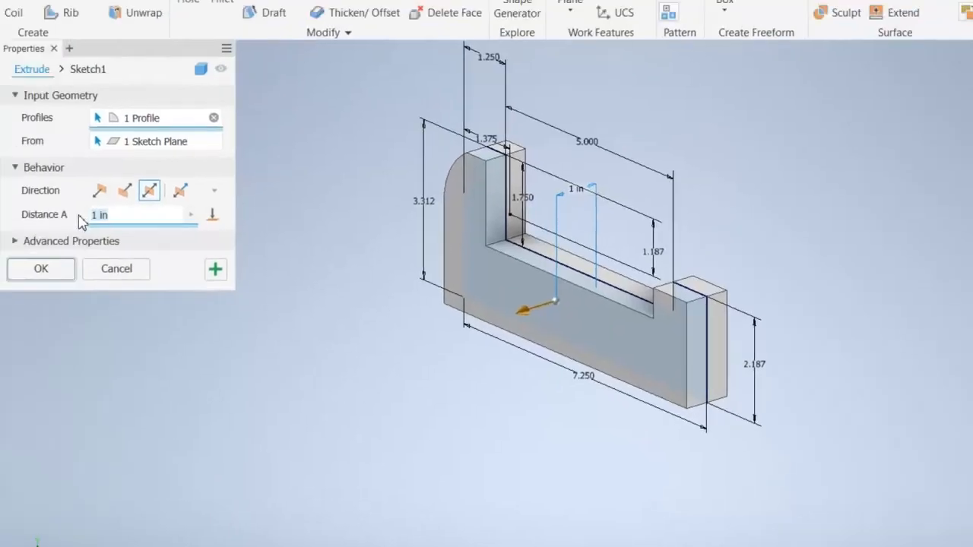
text(2.75)
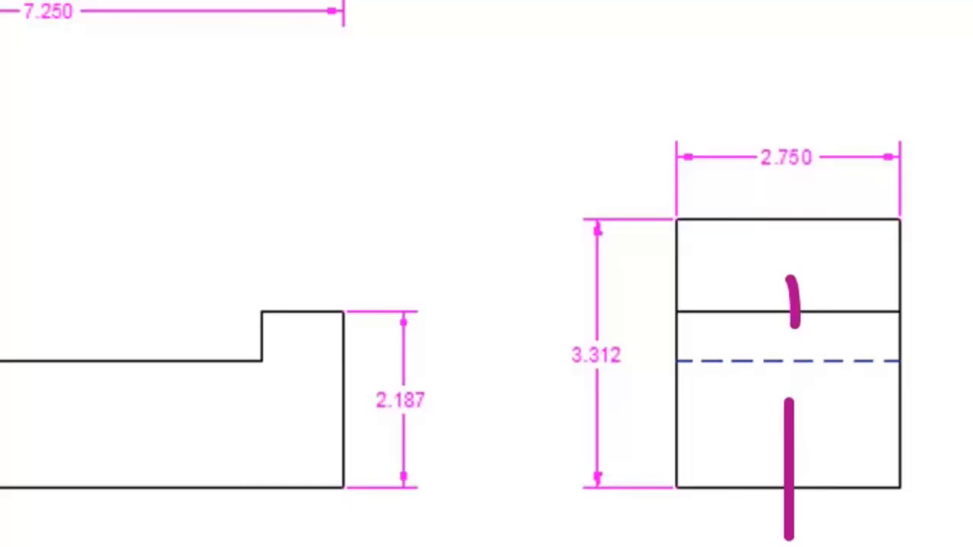
mouse_move(770, 99)
mouse_down()
mouse_move(662, 113)
mouse_move(755, 192)
mouse_move(906, 182)
mouse_move(867, 108)
mouse_move(765, 101)
mouse_up()
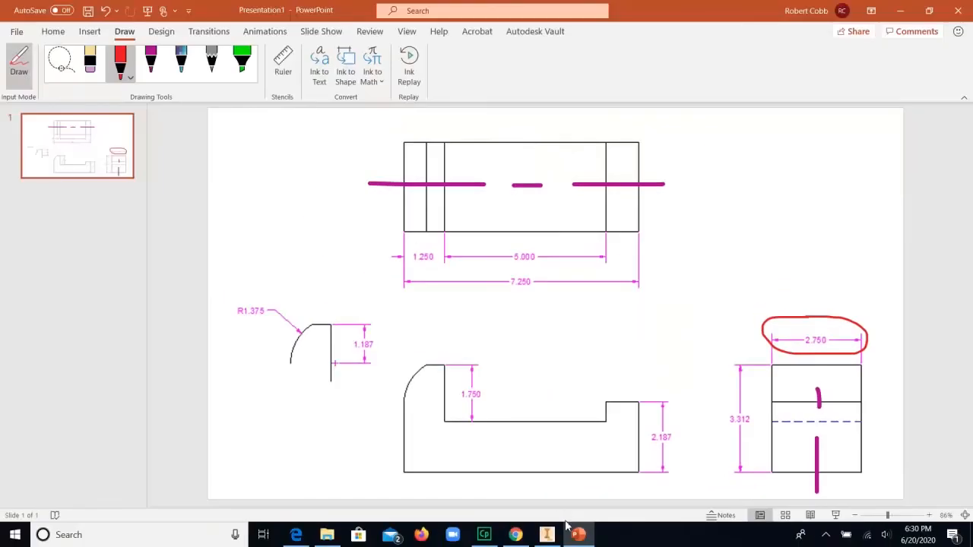
click(546, 534)
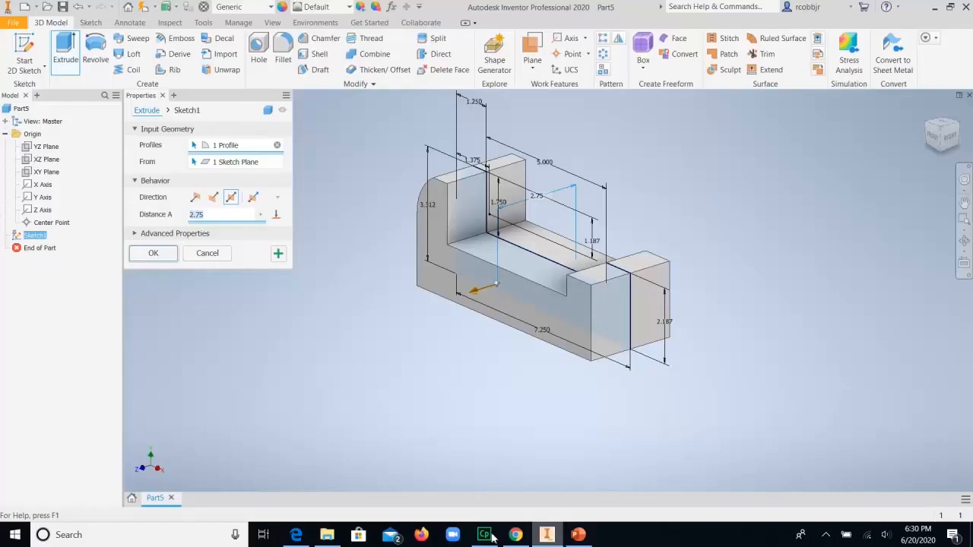
click(155, 256)
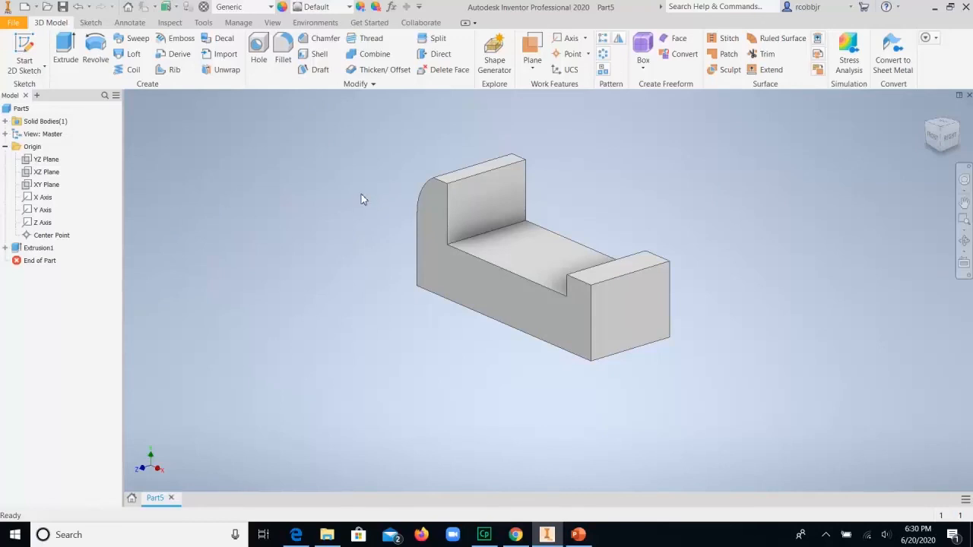
mouse_move(508, 530)
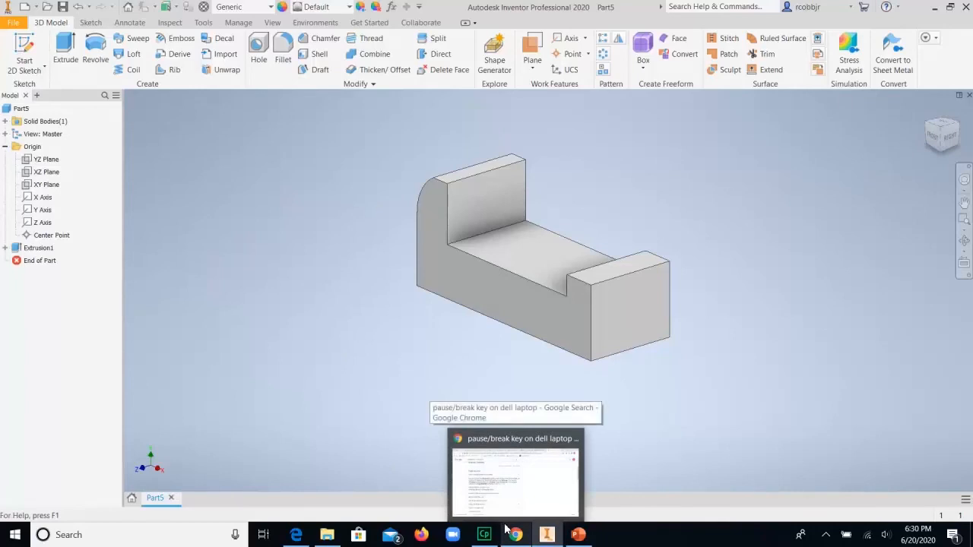